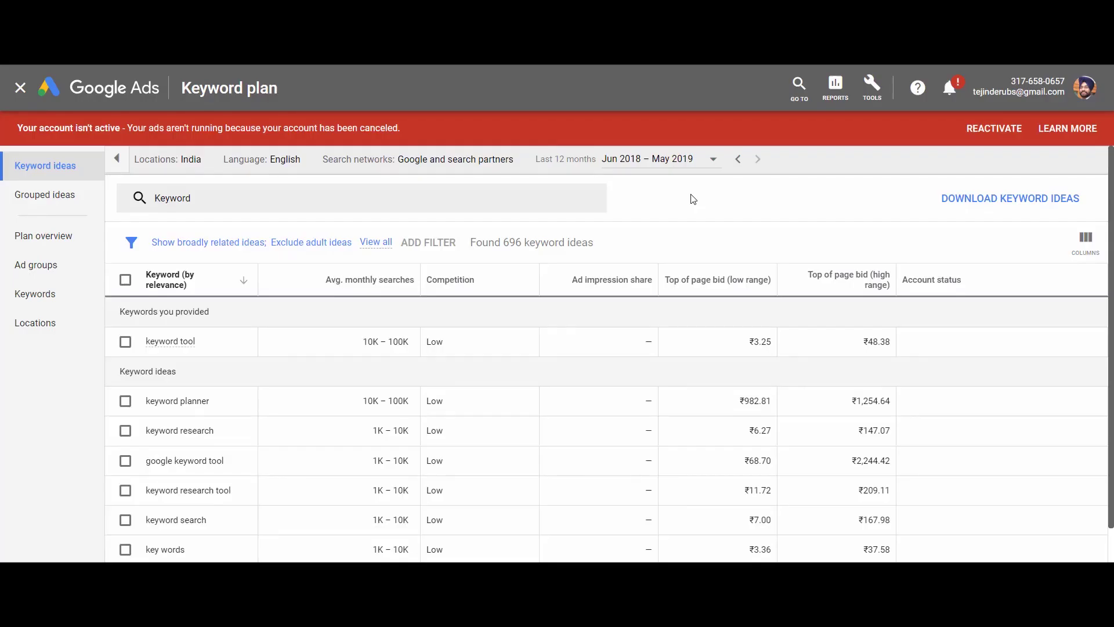
Scroll down through the keyword ideas table
scroll(698, 206, "down", 1)
scroll(698, 205, "down", 1)
scroll(698, 206, "down", 1)
scroll(698, 205, "down", 1)
scroll(698, 206, "down", 1)
scroll(698, 205, "down", 1)
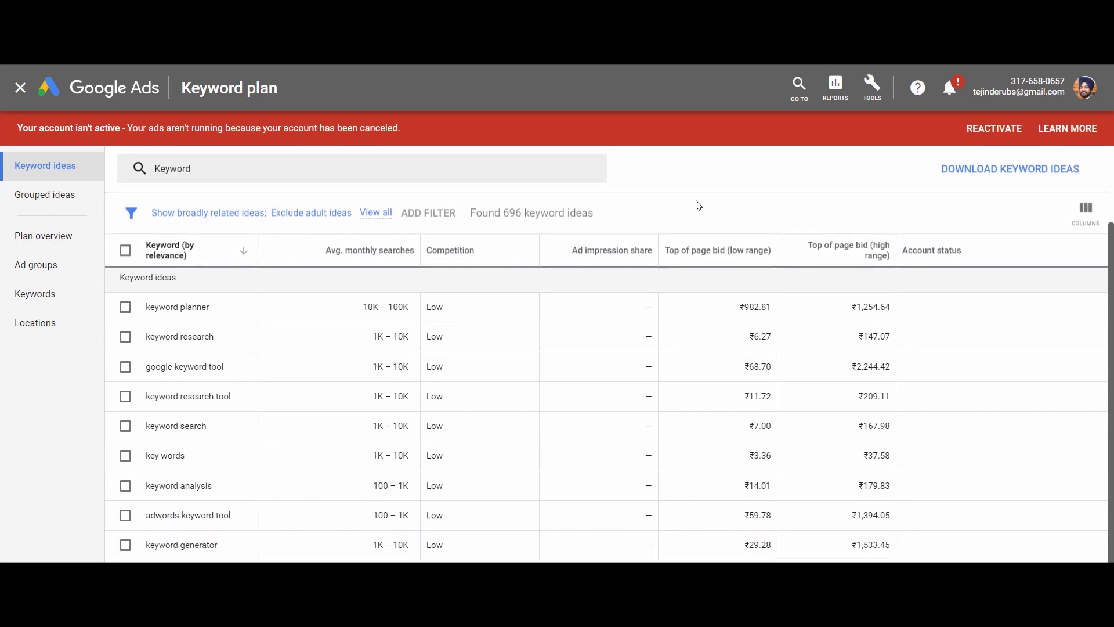
scroll(698, 205, "down", 1)
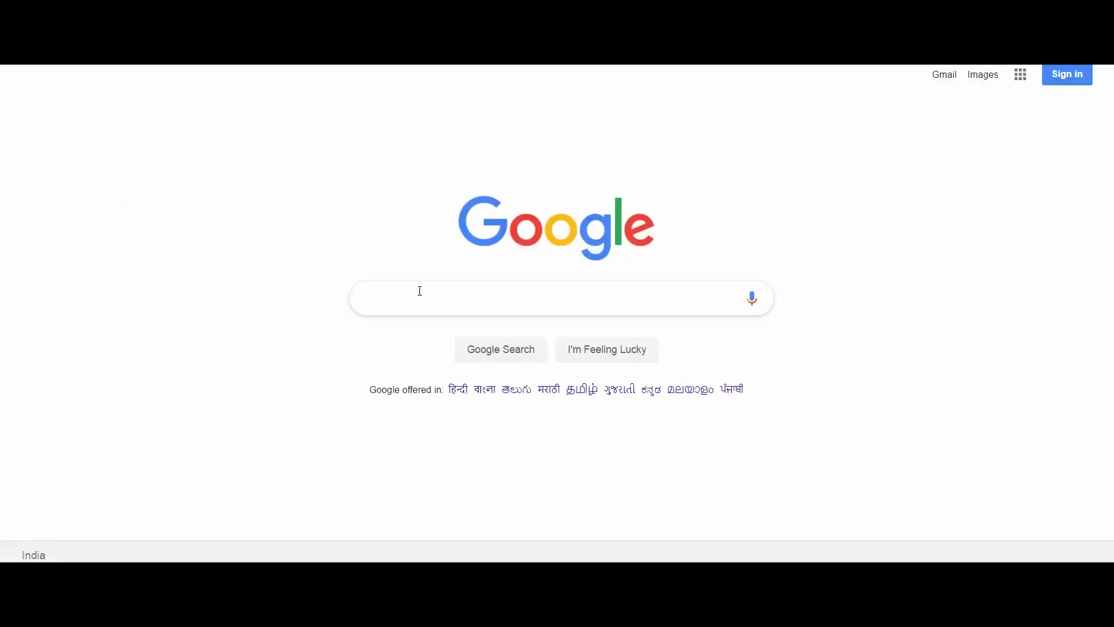
Search Google for 'google keyword planner' using the suggested query
type("g")
key("BackSpace")
type("gool")
key("BackSpace")
type("gle key")
left_click(420, 330)
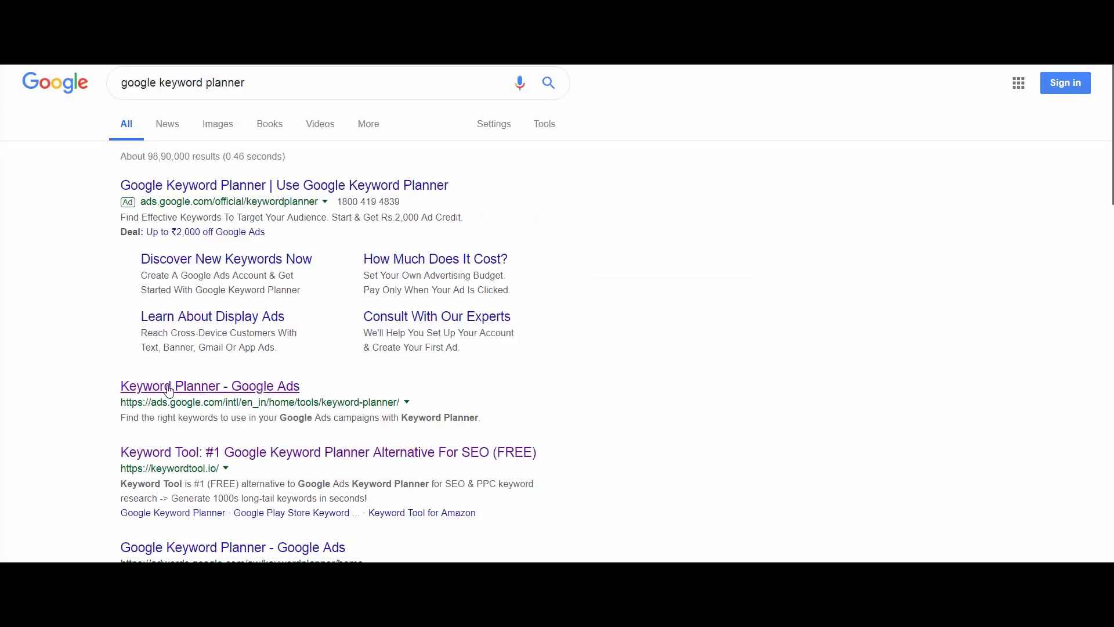
Open the 'Keyword Planner - Google Ads' organic search result
left_click(164, 393)
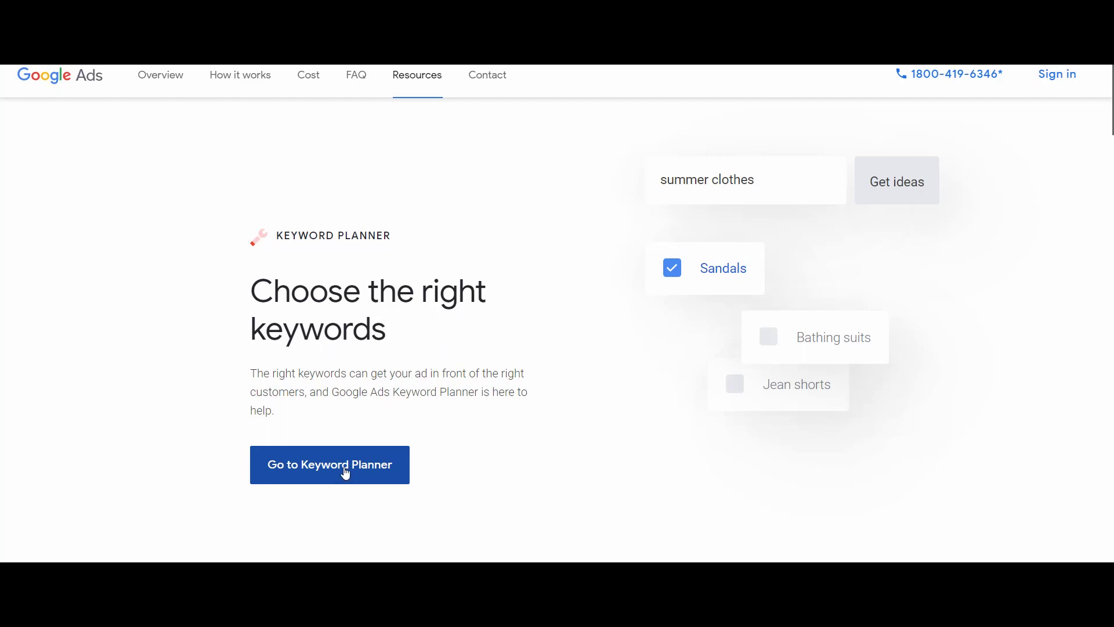
Go to Keyword Planner and sign in with the chosen Google account and its password
left_click(346, 474)
left_click(480, 472)
key("ctrl+a")
type("•••••••••••")
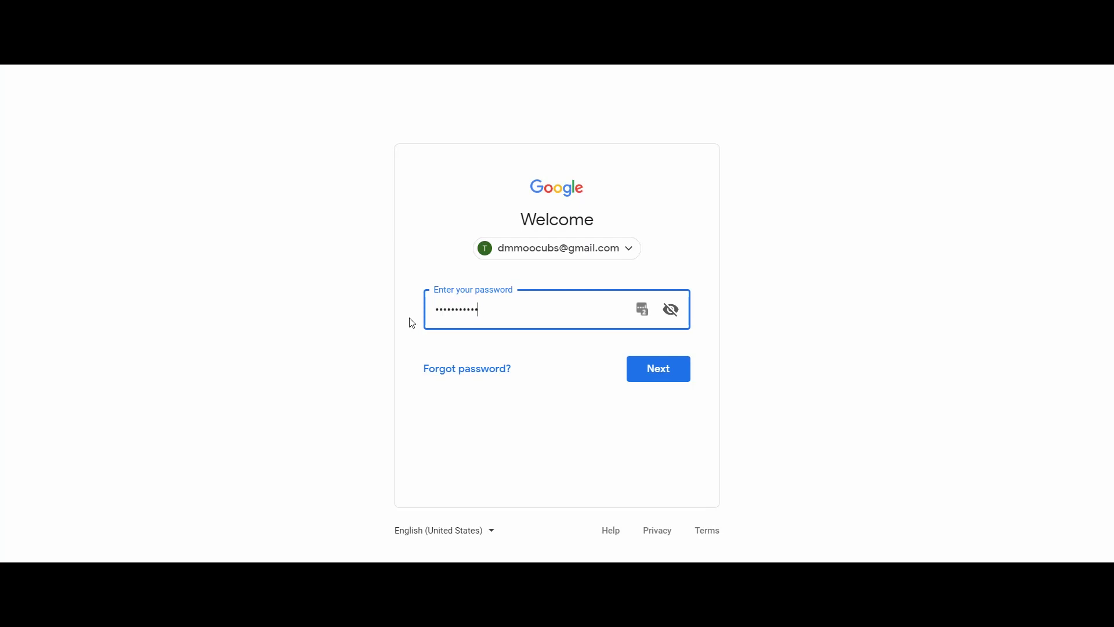
left_click(643, 361)
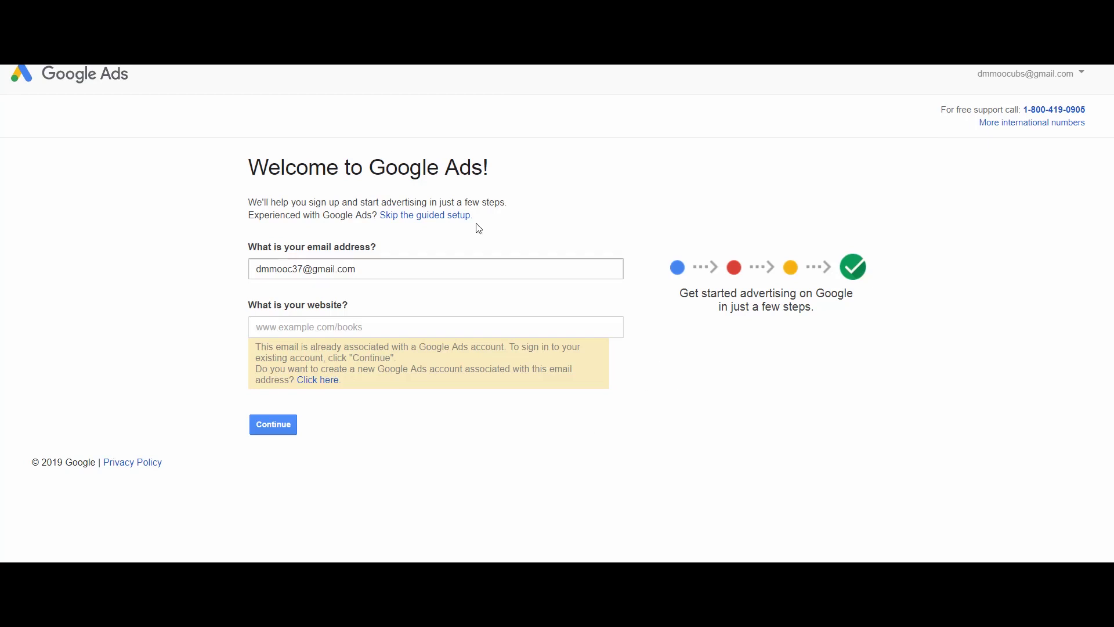
Skip guided setup, correct the e-mail address, and save India, IST and Indian Rupee settings
left_click(443, 220)
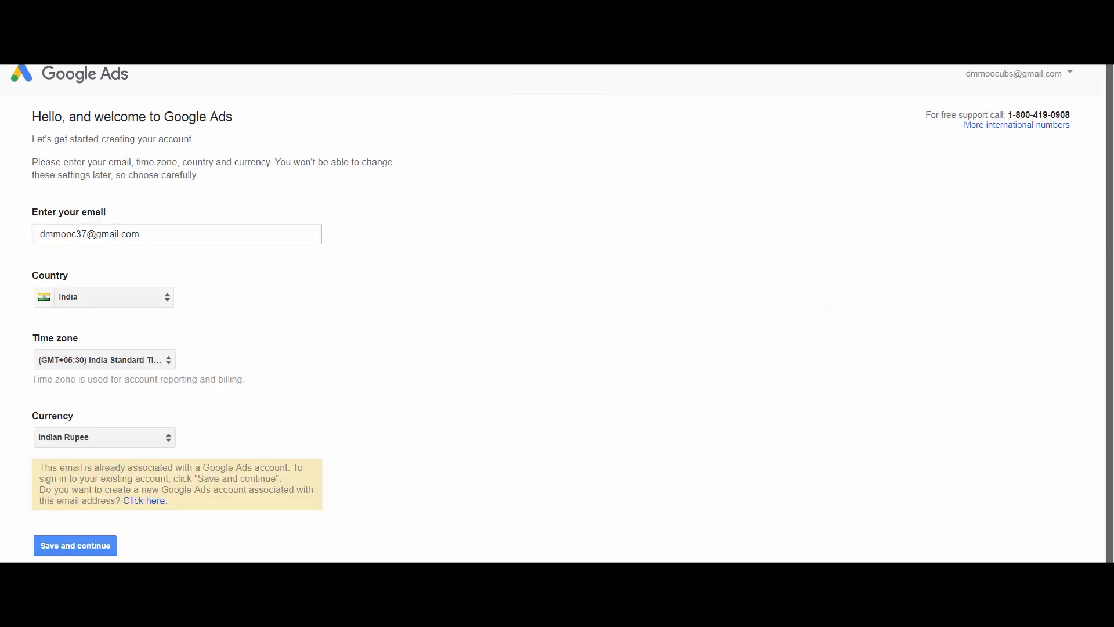
double_click(90, 234)
type("dmmoocubs")
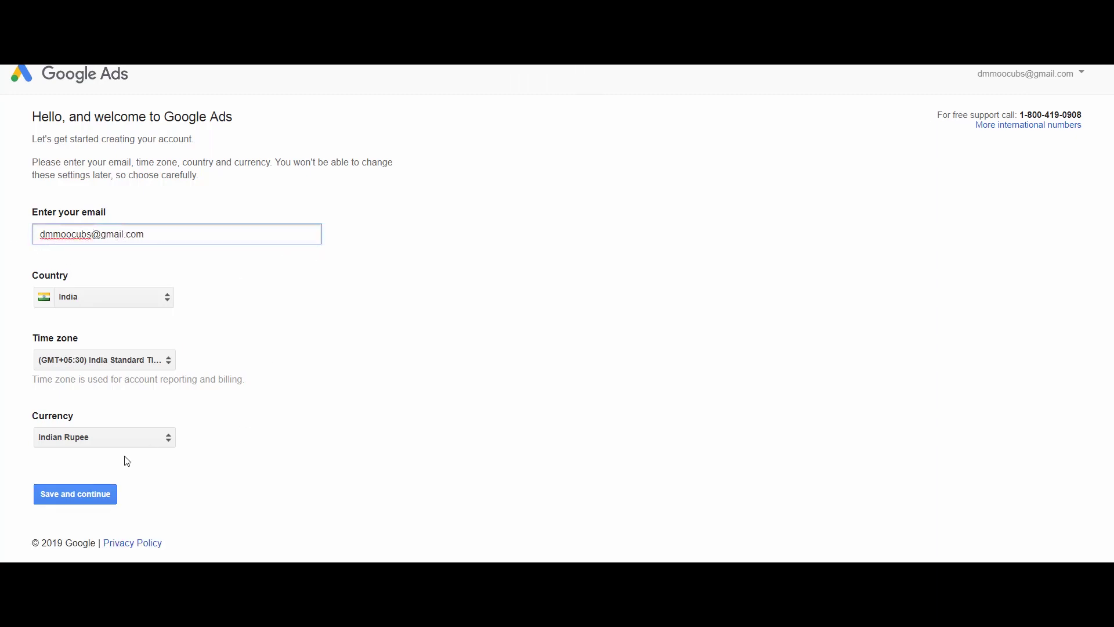
left_click(89, 495)
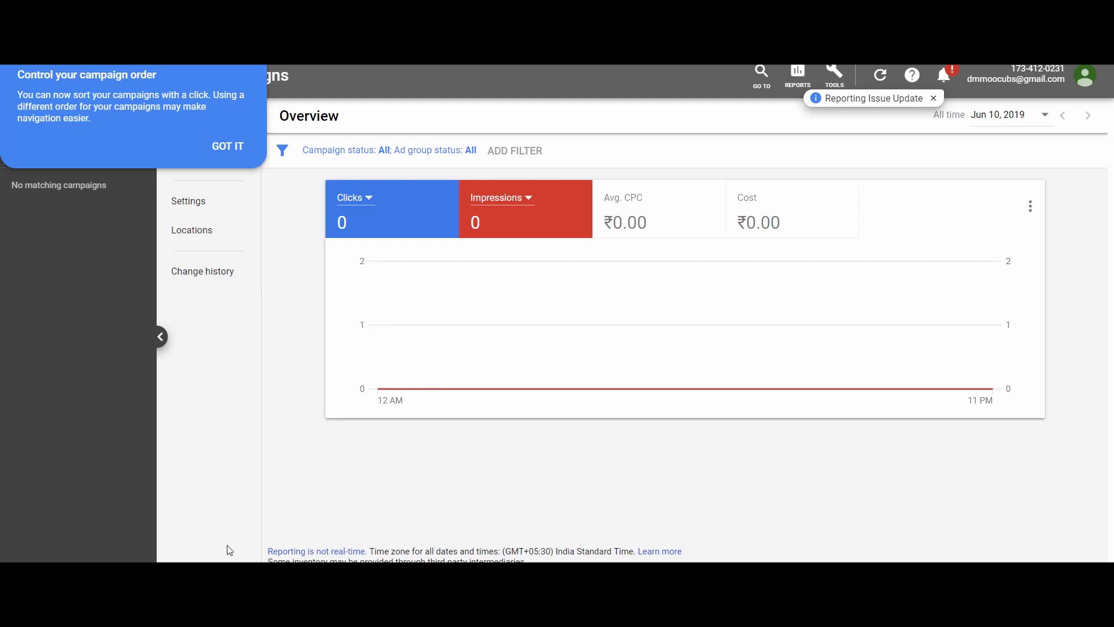
Dismiss the campaign-order tip and open Keyword Planner from Tools > Planning
left_click(230, 152)
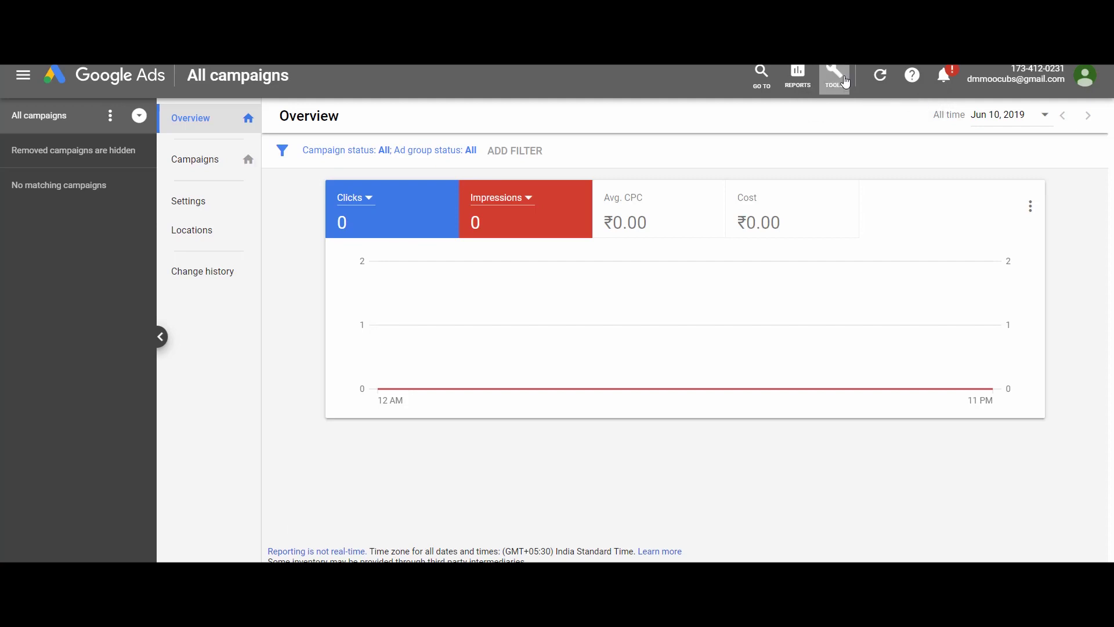
left_click(845, 82)
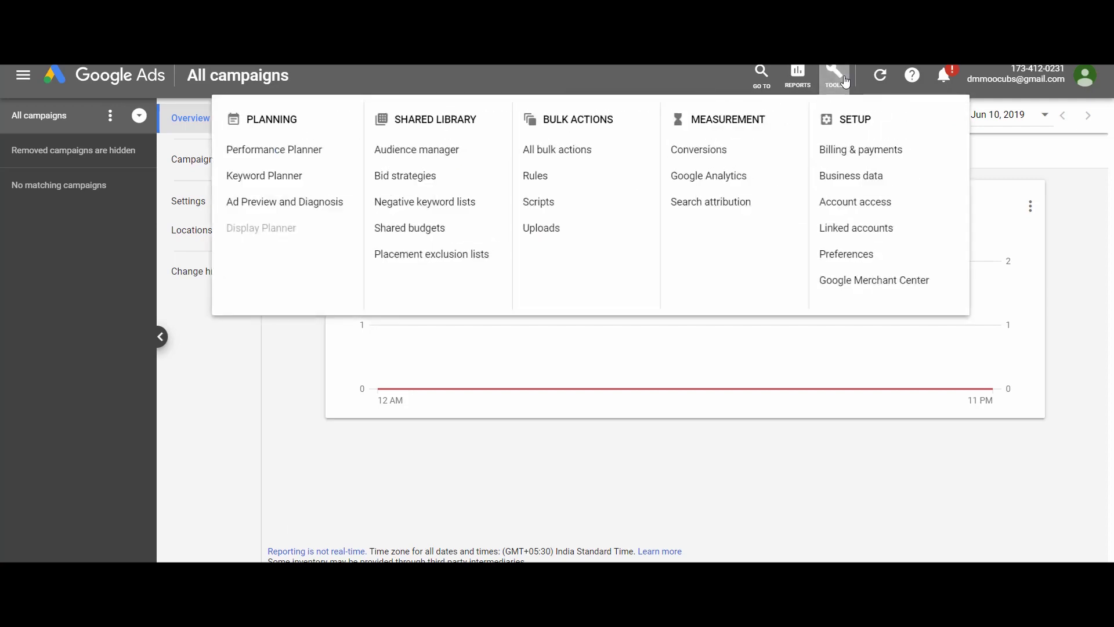
left_click(262, 178)
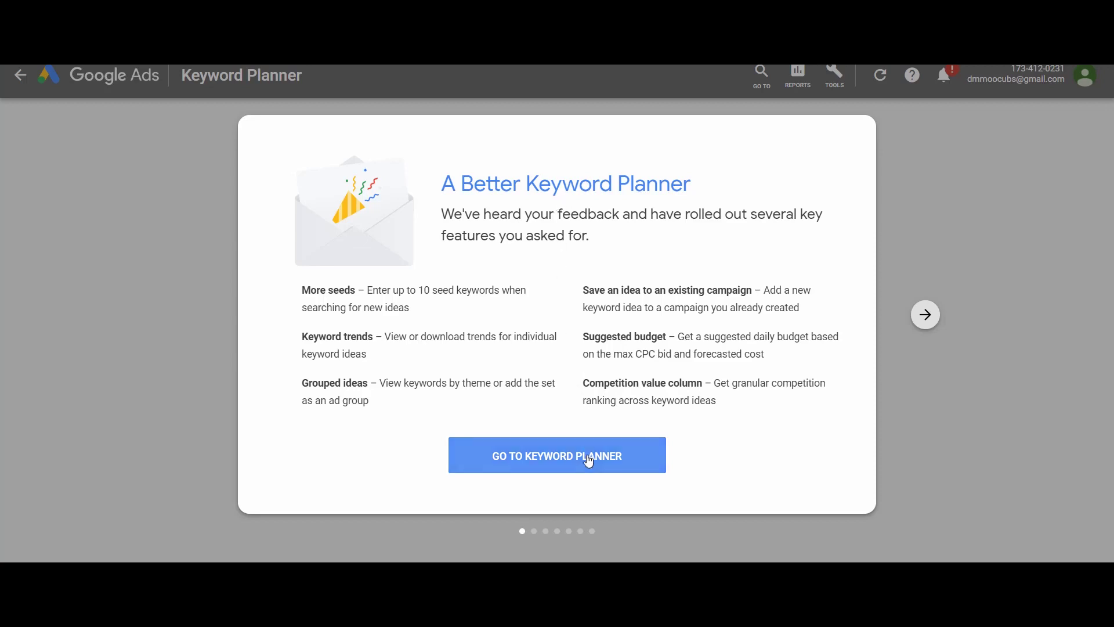
Close the 'A Better Keyword Planner' announcement and choose Discover new keywords
left_click(589, 461)
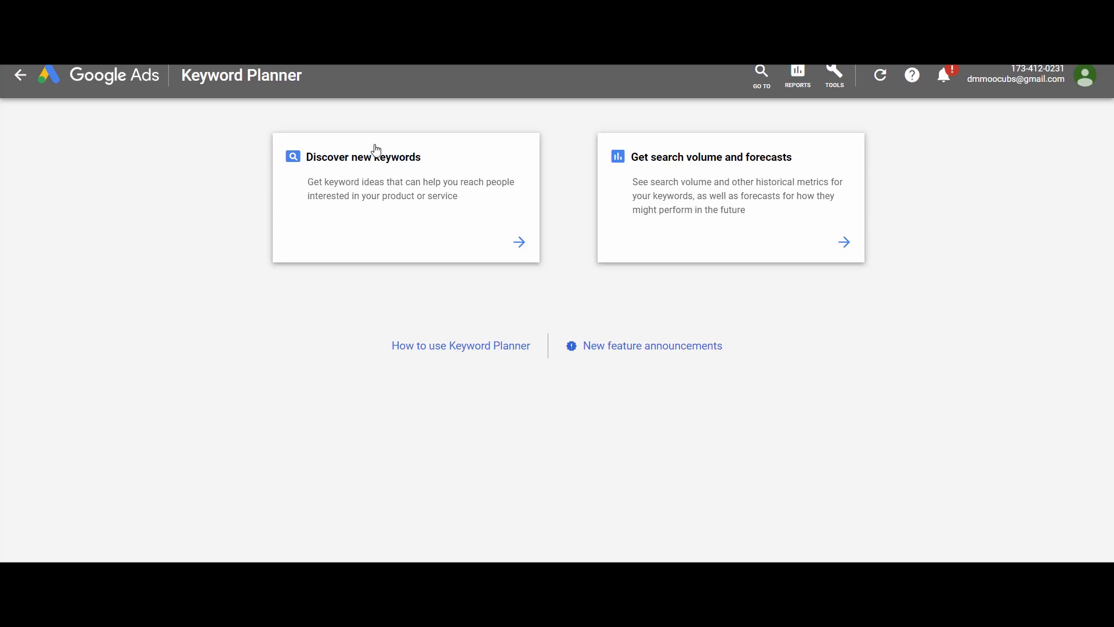
left_click(519, 246)
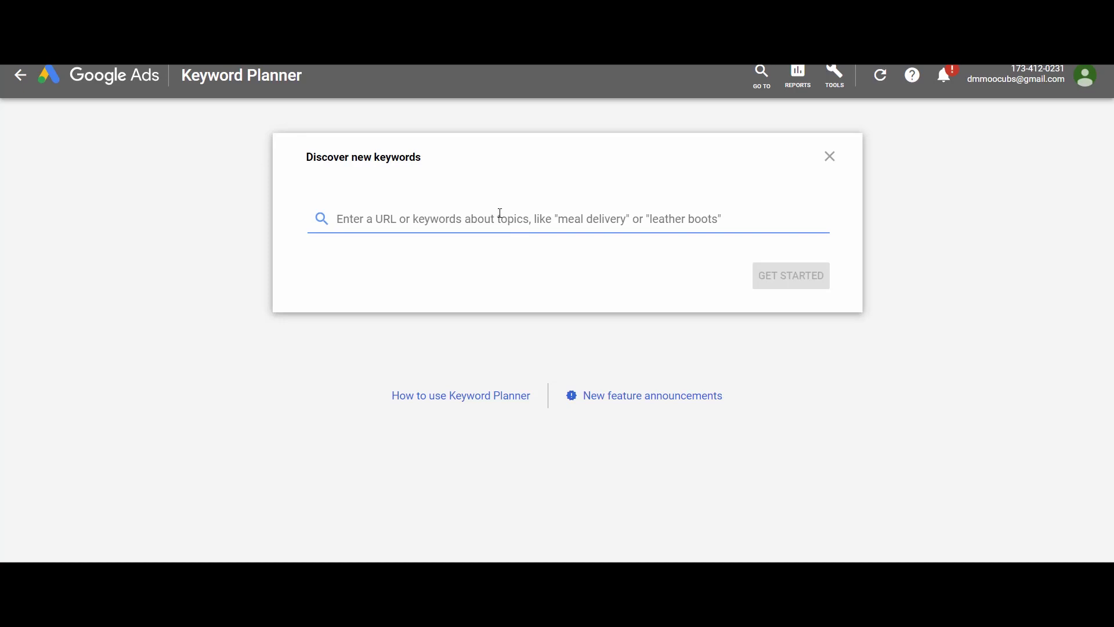
Enter the keyword 'Data Analysis services' and get started to generate keyword ideas
type("Data Ana")
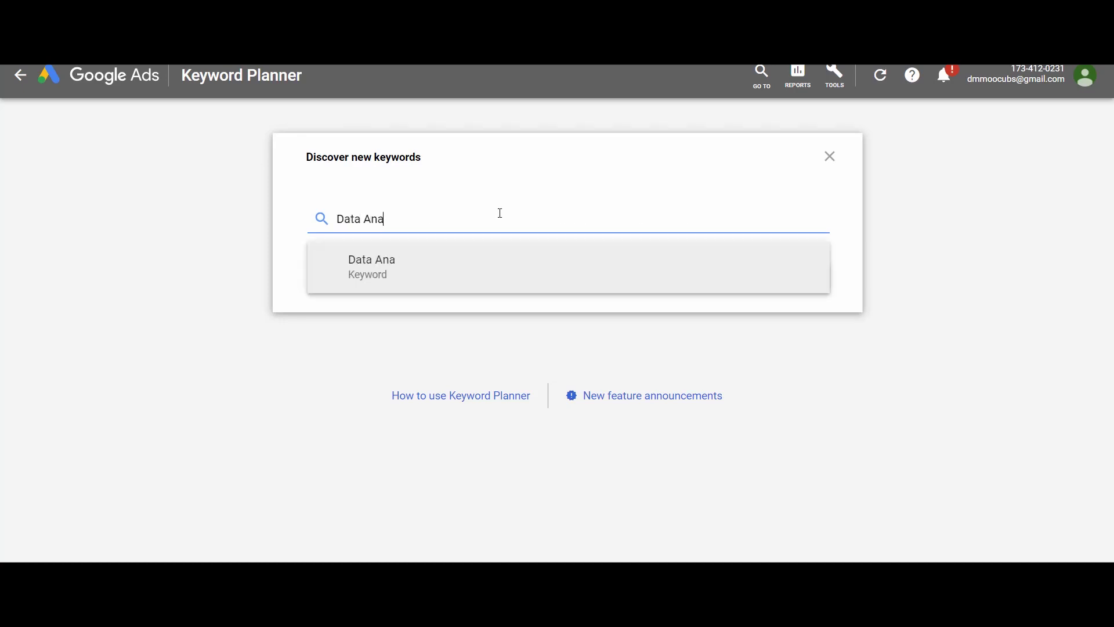
type("lysis services")
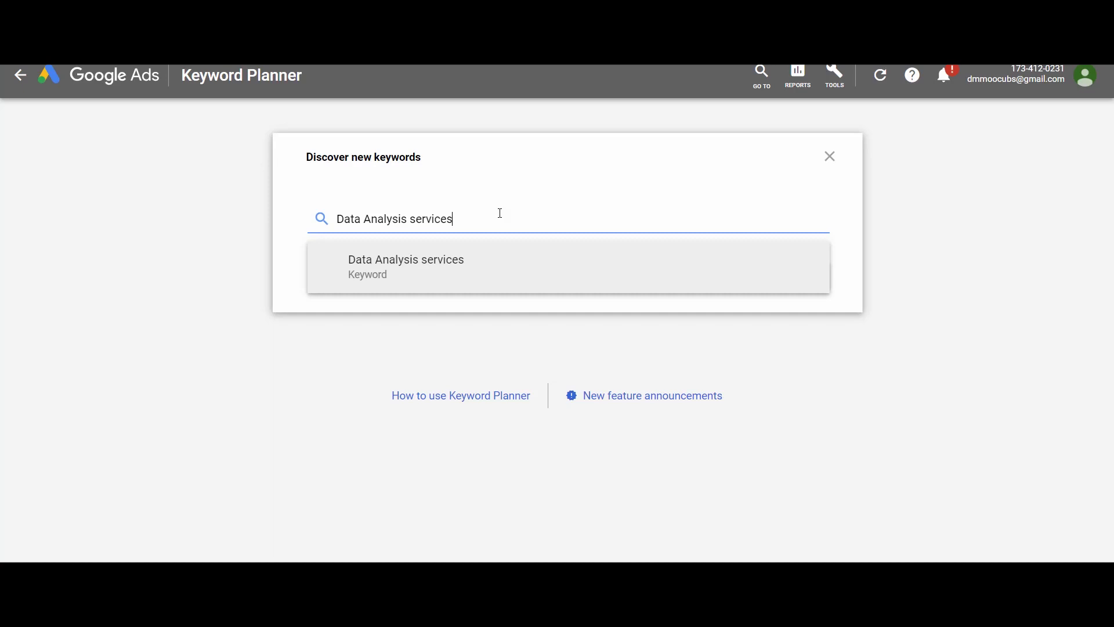
key("Return")
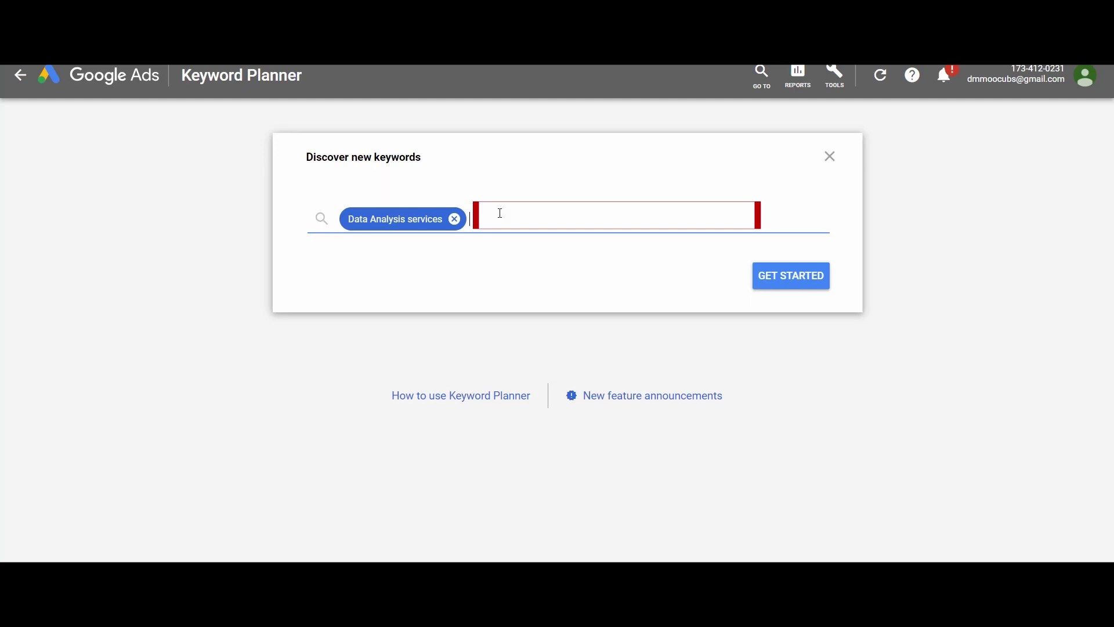
left_click(795, 282)
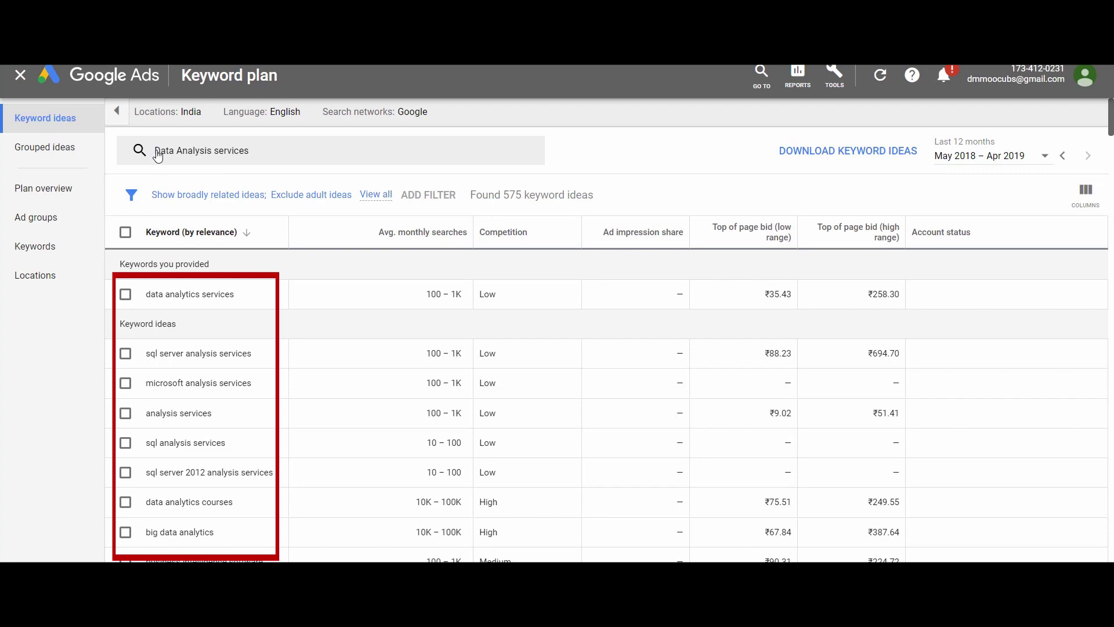
left_click(212, 111)
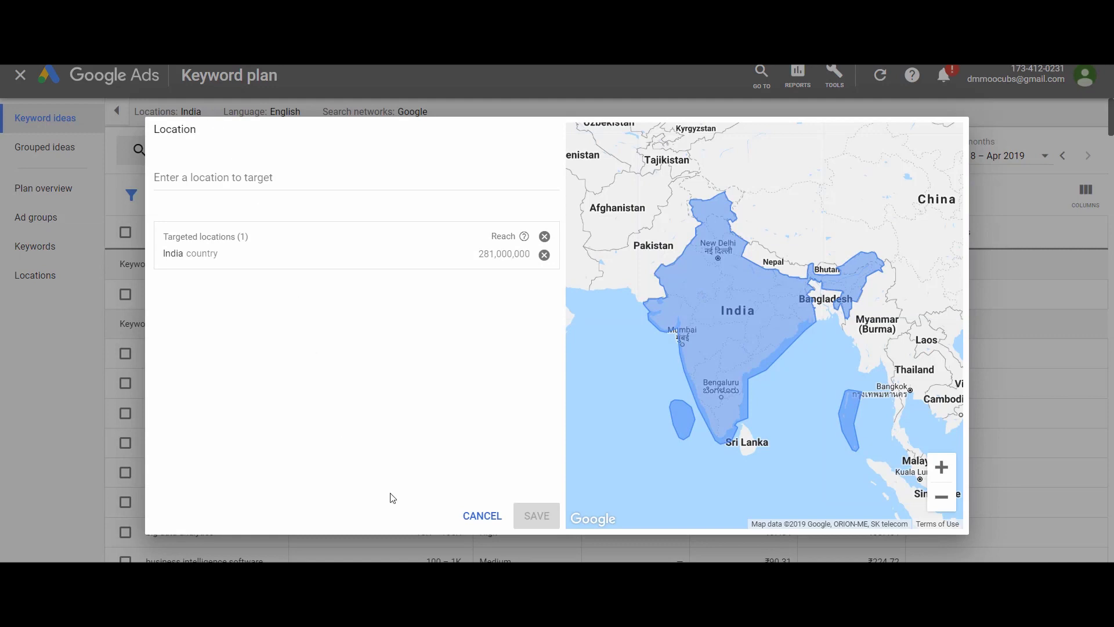
left_click(474, 517)
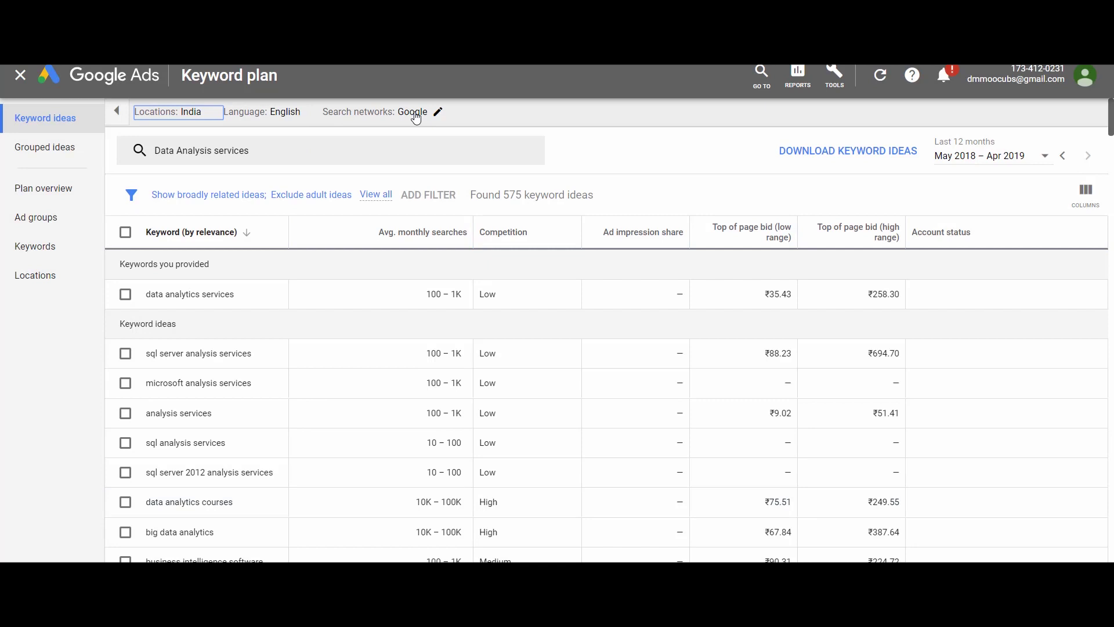
left_click(438, 116)
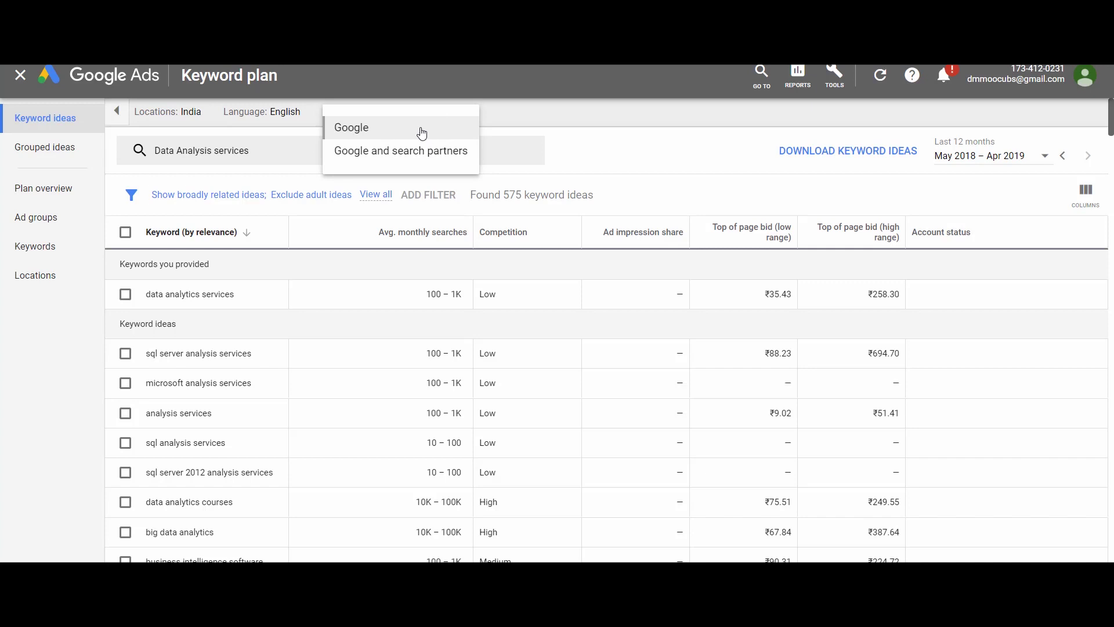
left_click(422, 128)
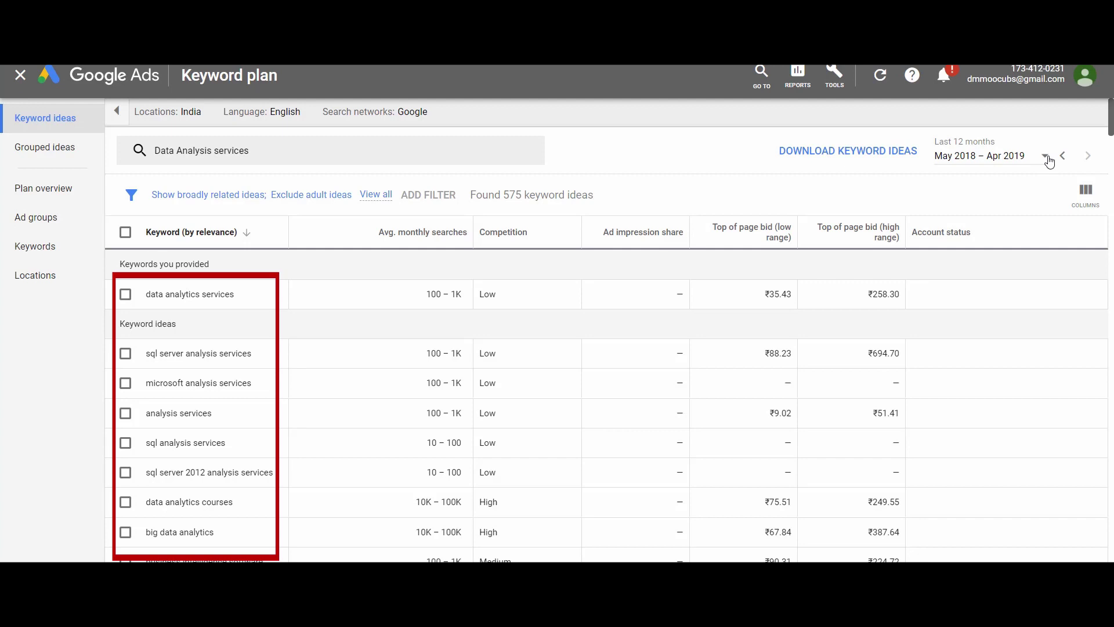
left_click(1047, 157)
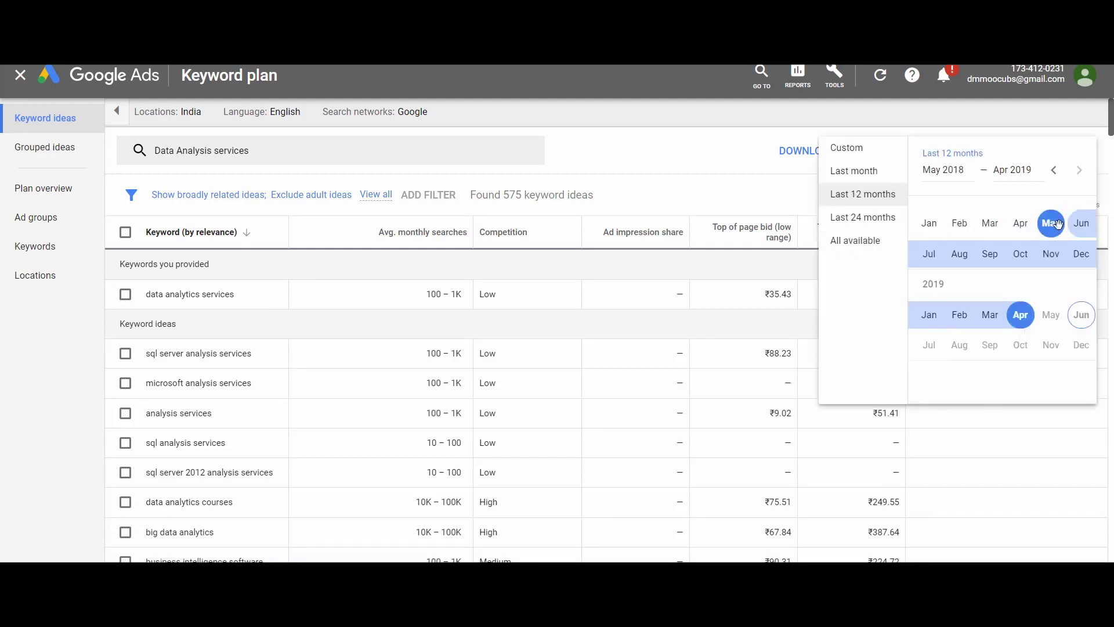
left_click(866, 171)
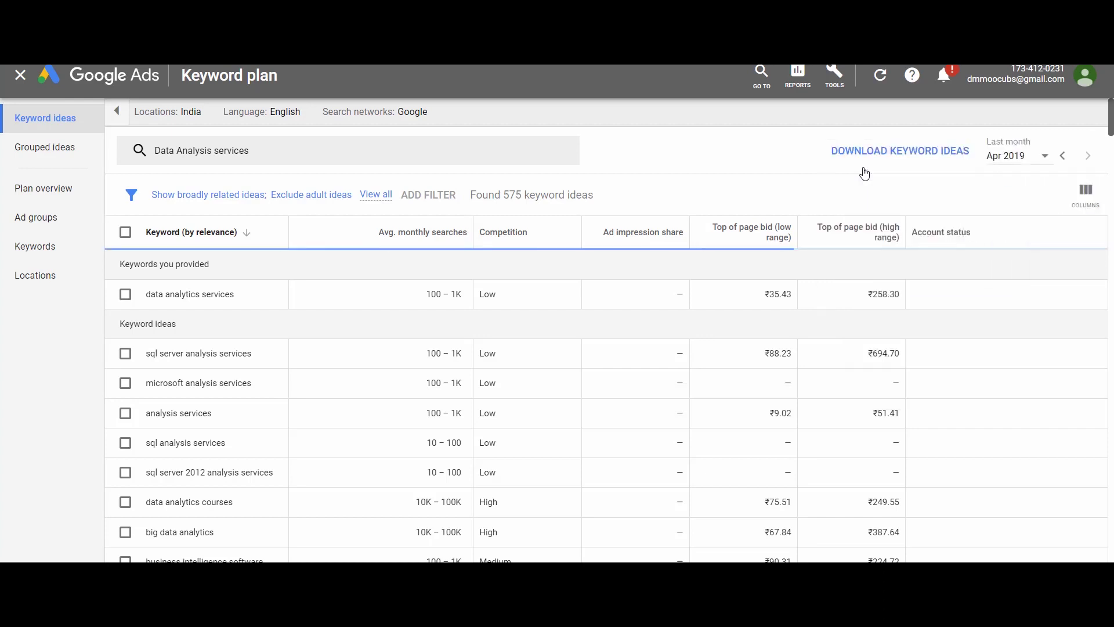
left_click(1045, 158)
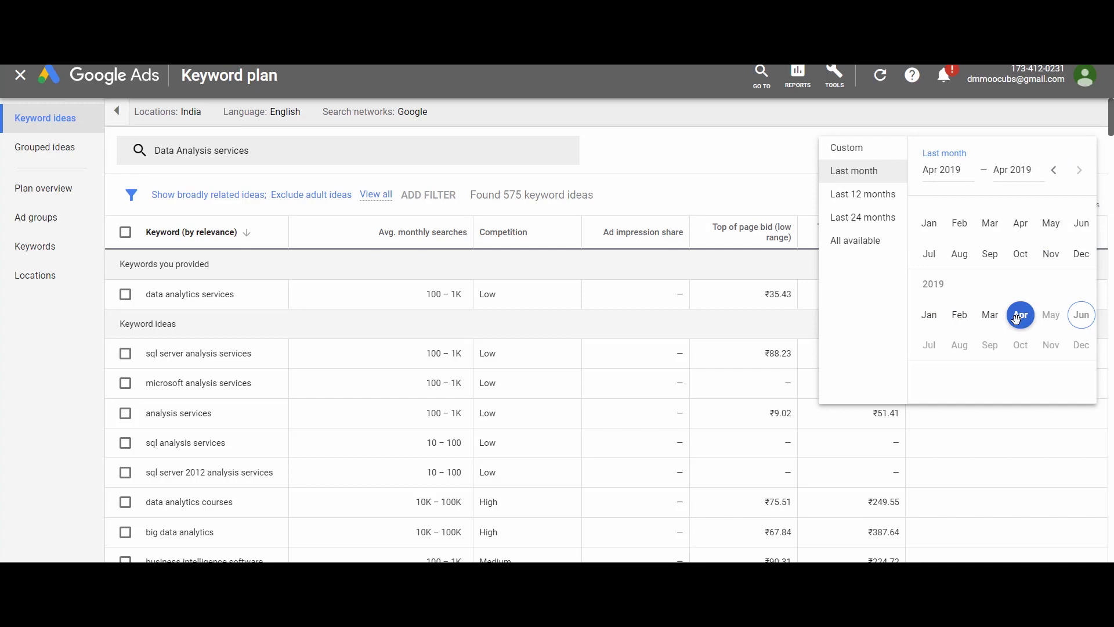
left_click(961, 316)
left_click(932, 314)
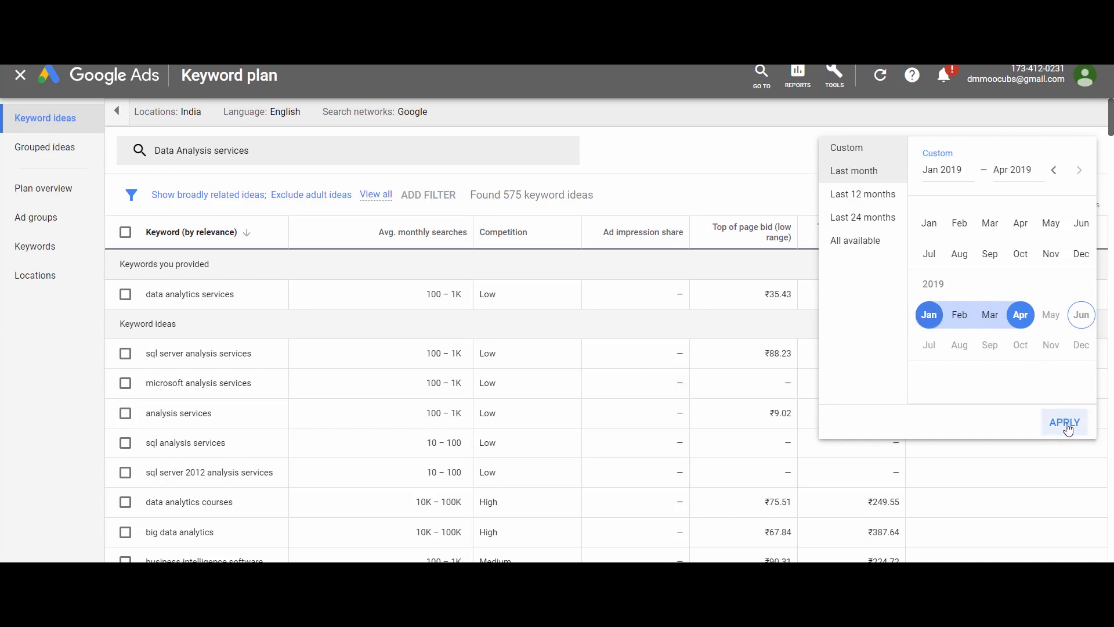
left_click(868, 194)
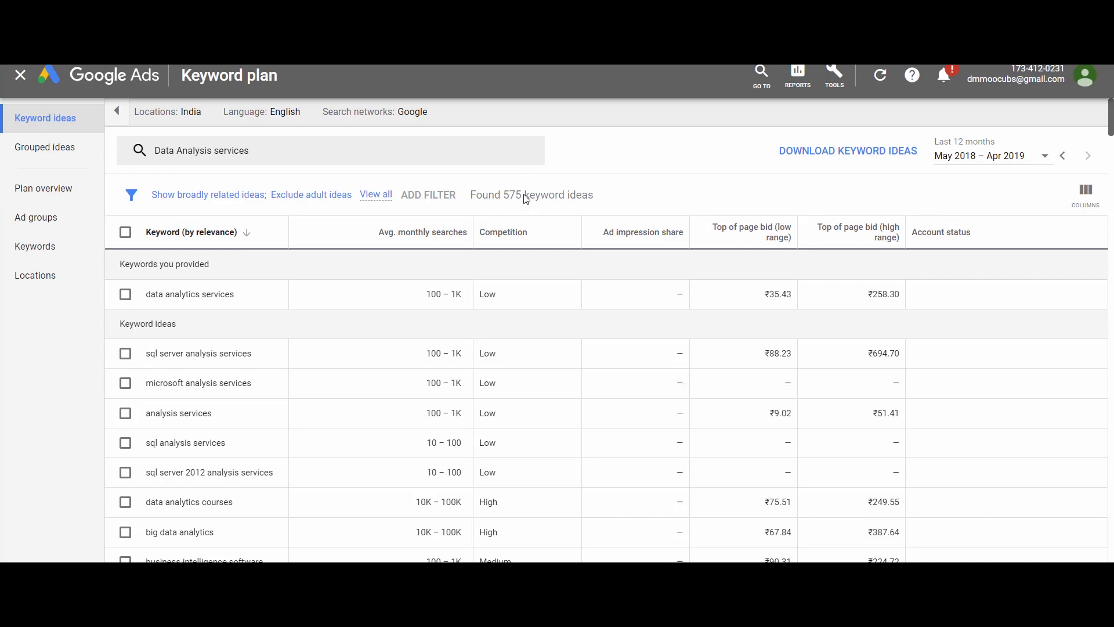
Highlight the provided keyword and Keyword ideas heading, then show the Avg. monthly searches help
scroll(526, 199, "down", 1)
scroll(526, 199, "up", 1)
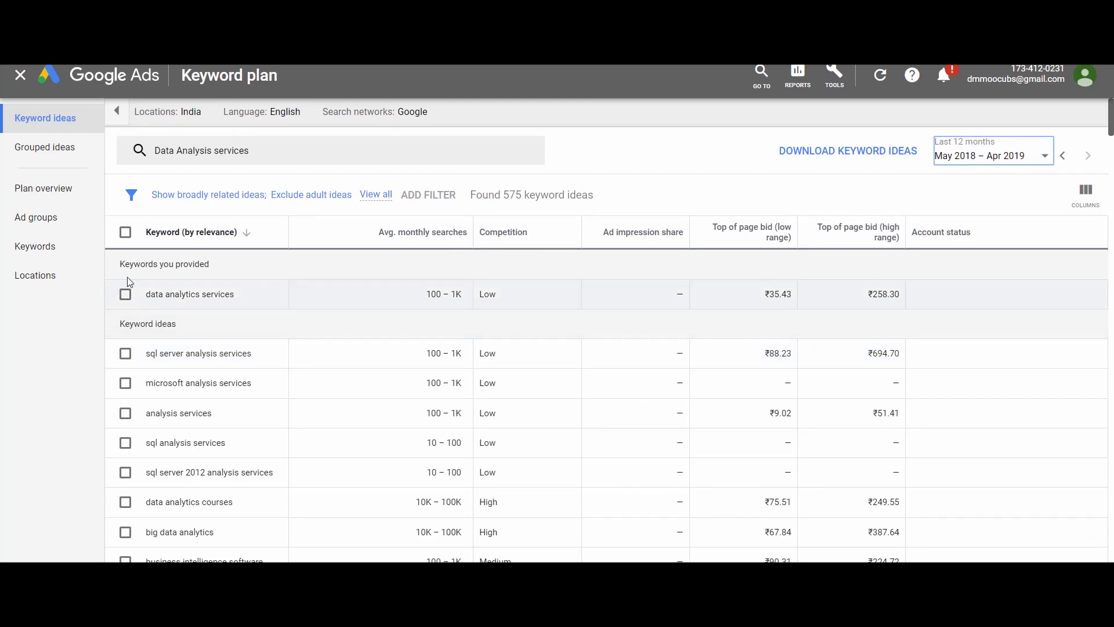
left_click_drag(145, 294, 228, 287)
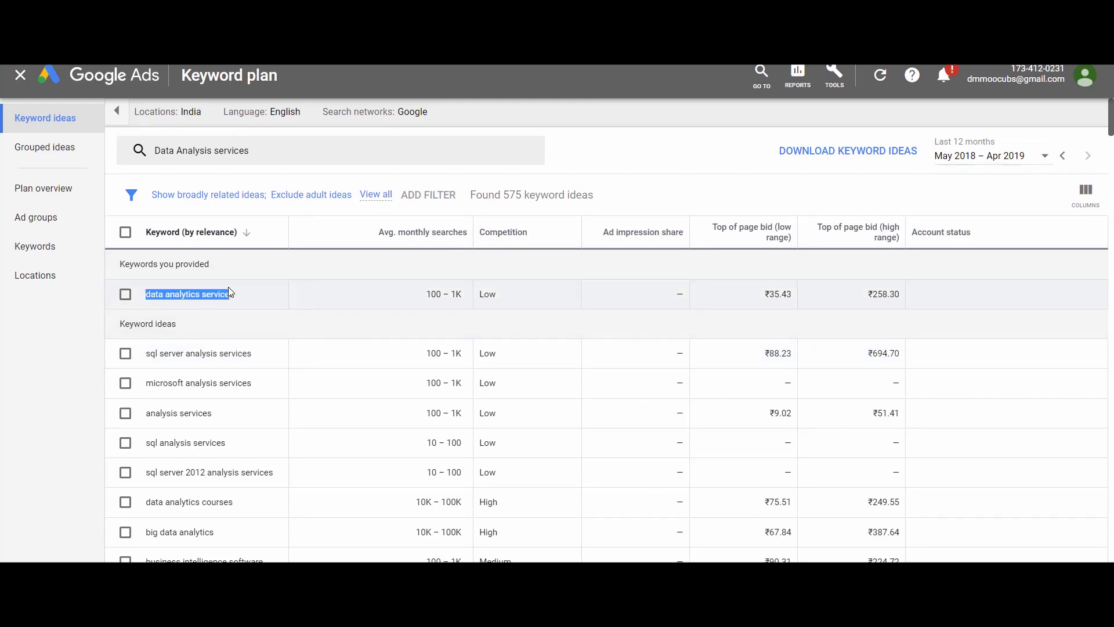
left_click_drag(124, 324, 177, 324)
mouse_move(387, 239)
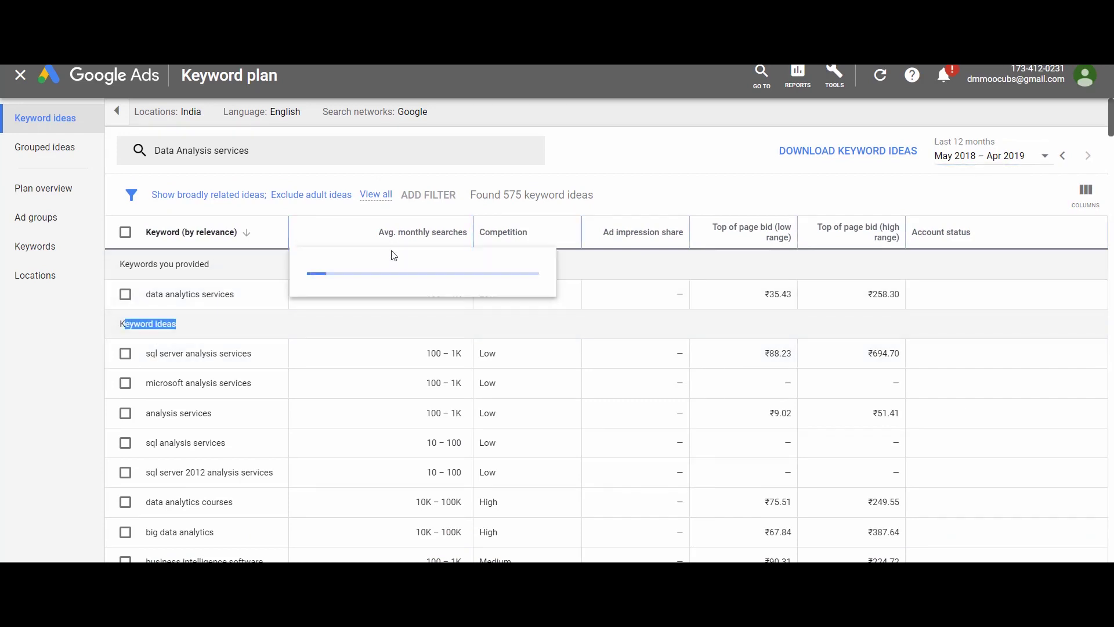
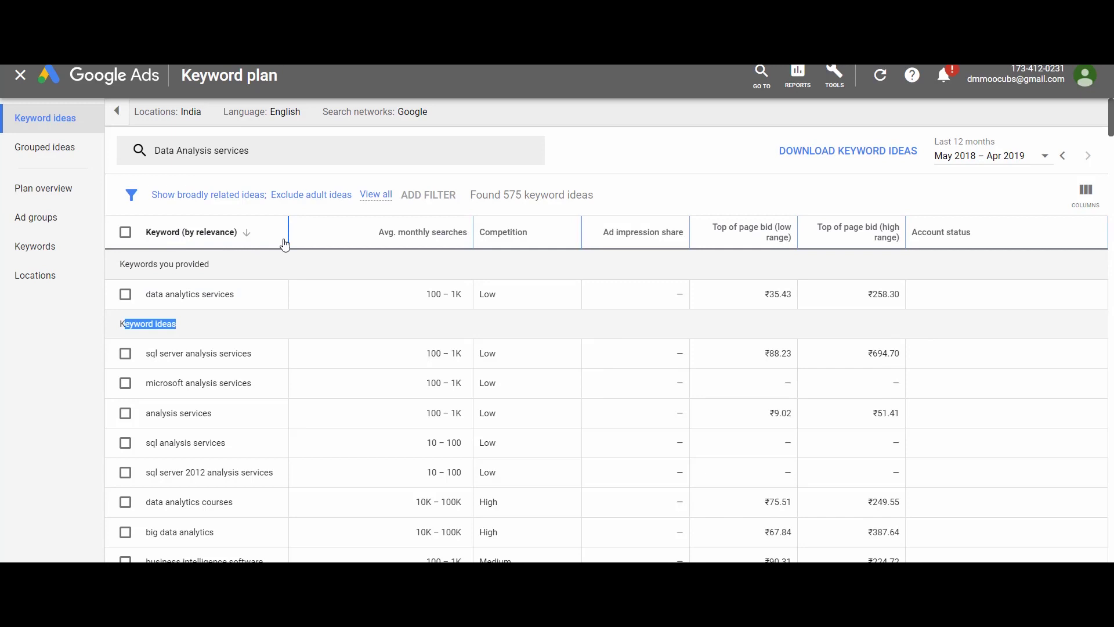
Sort ideas by average monthly searches, highest first, and target United States instead of India
left_click(424, 237)
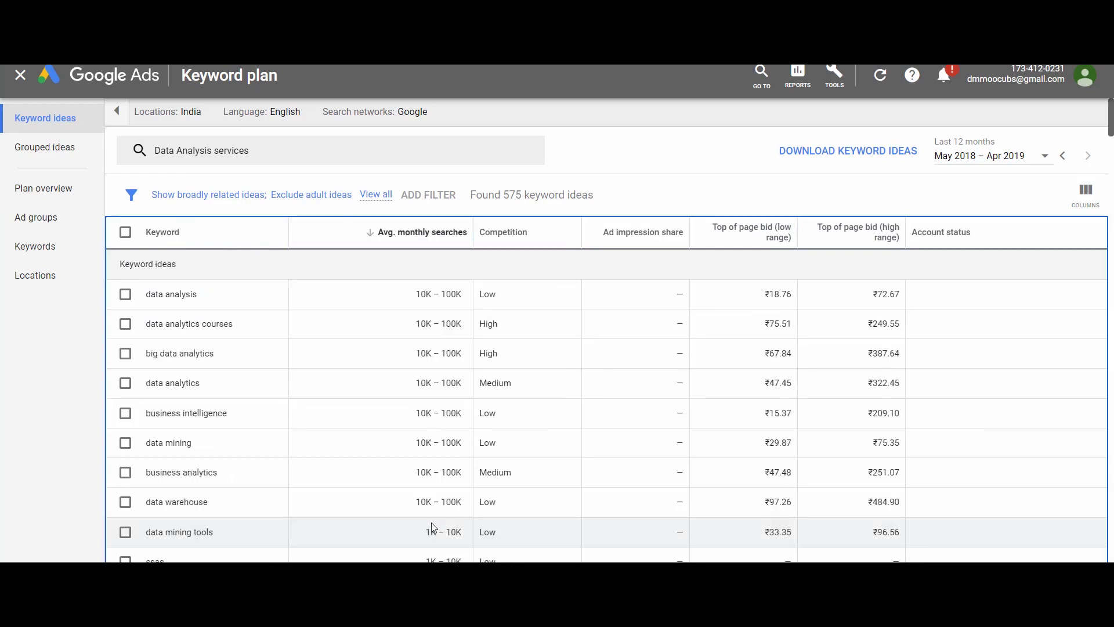
left_click(186, 112)
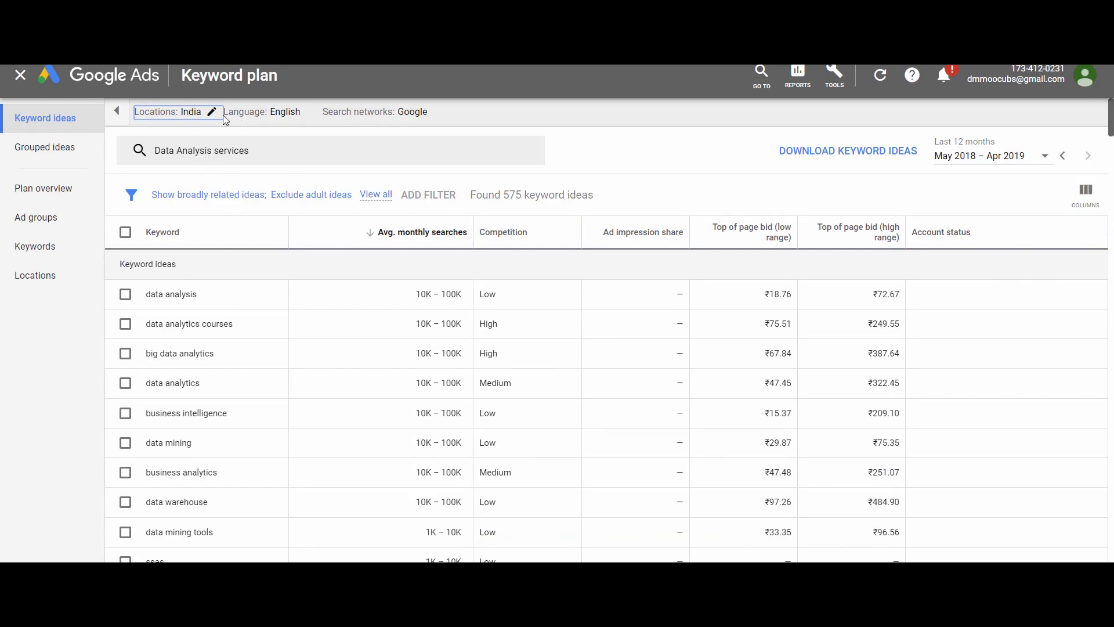
left_click(212, 113)
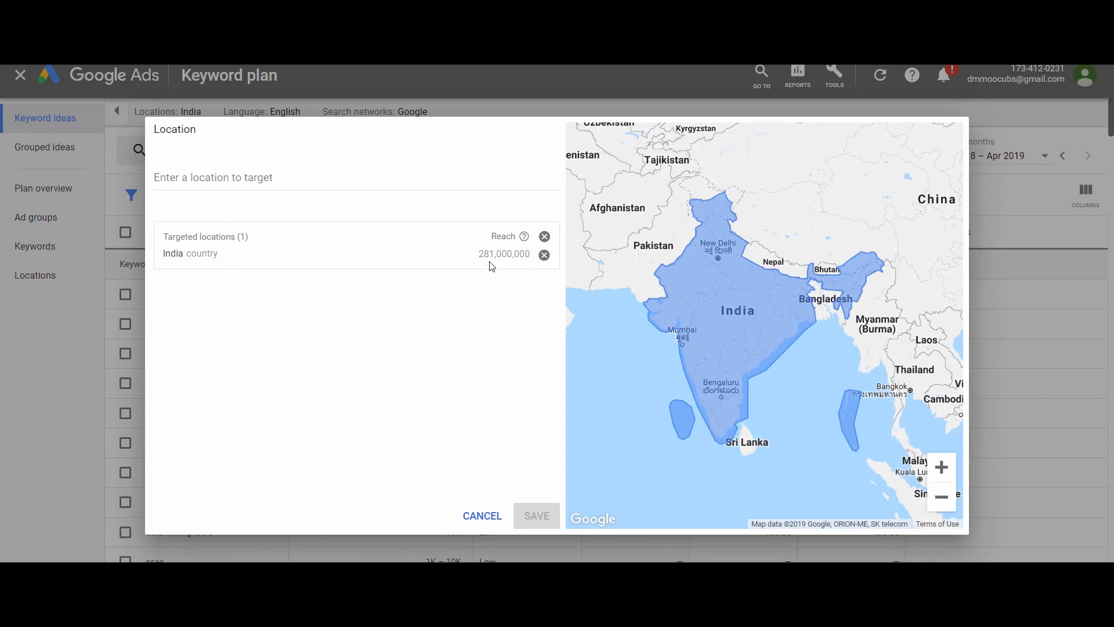
left_click(544, 255)
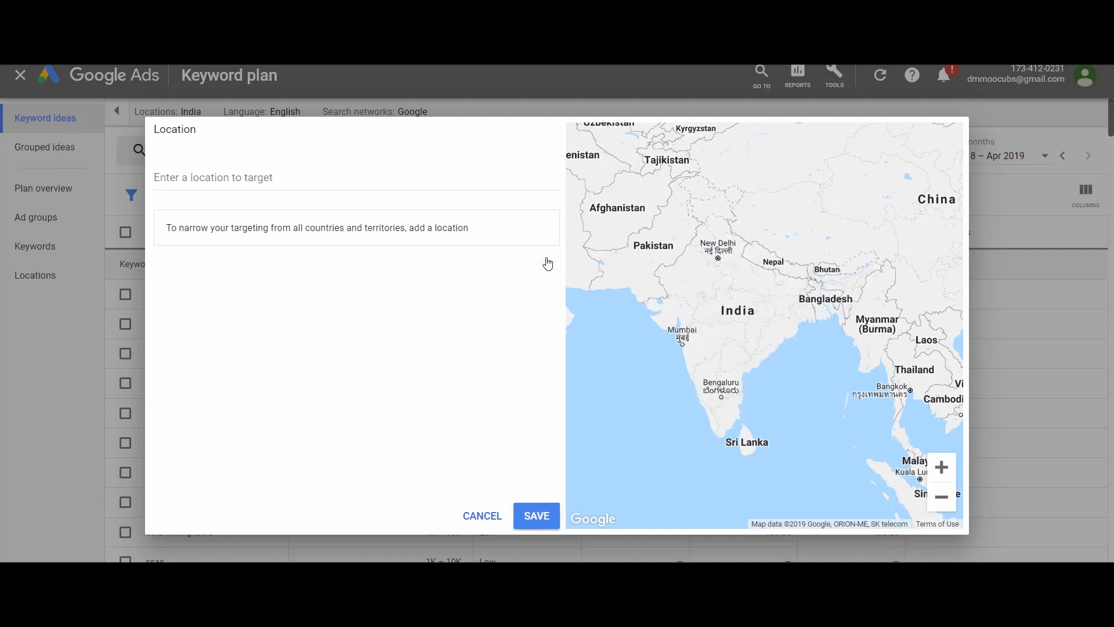
left_click(253, 172)
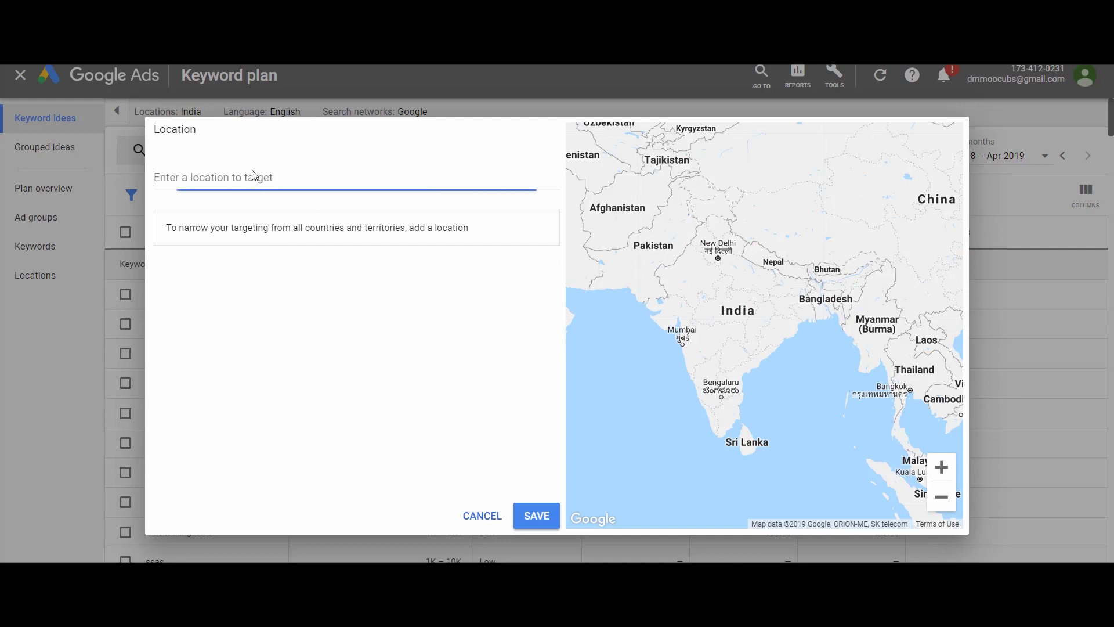
type("U")
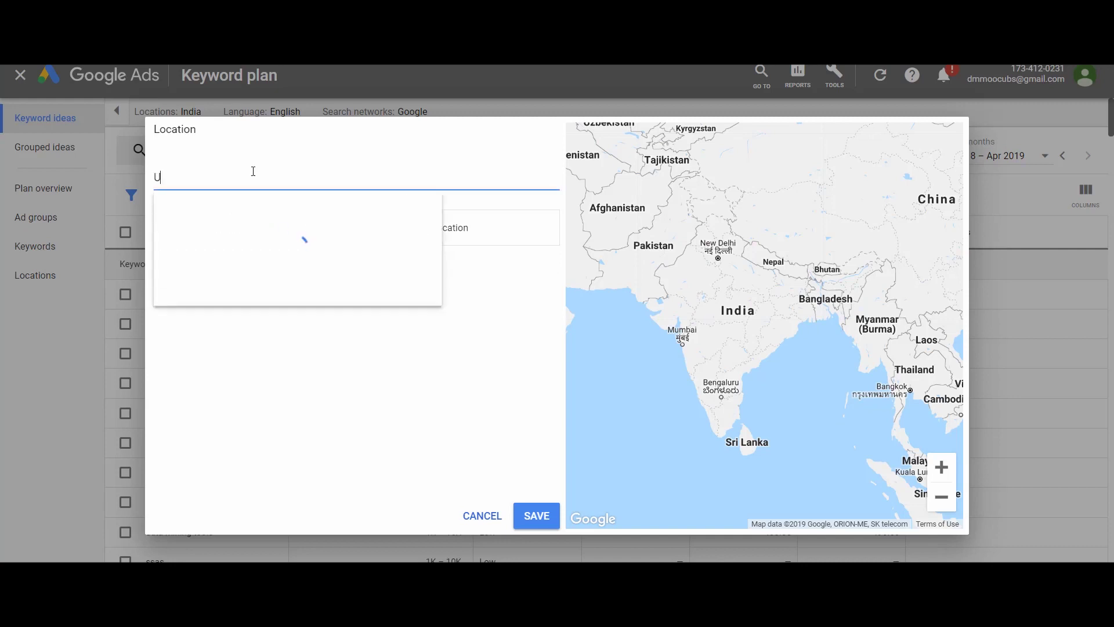
type("SA")
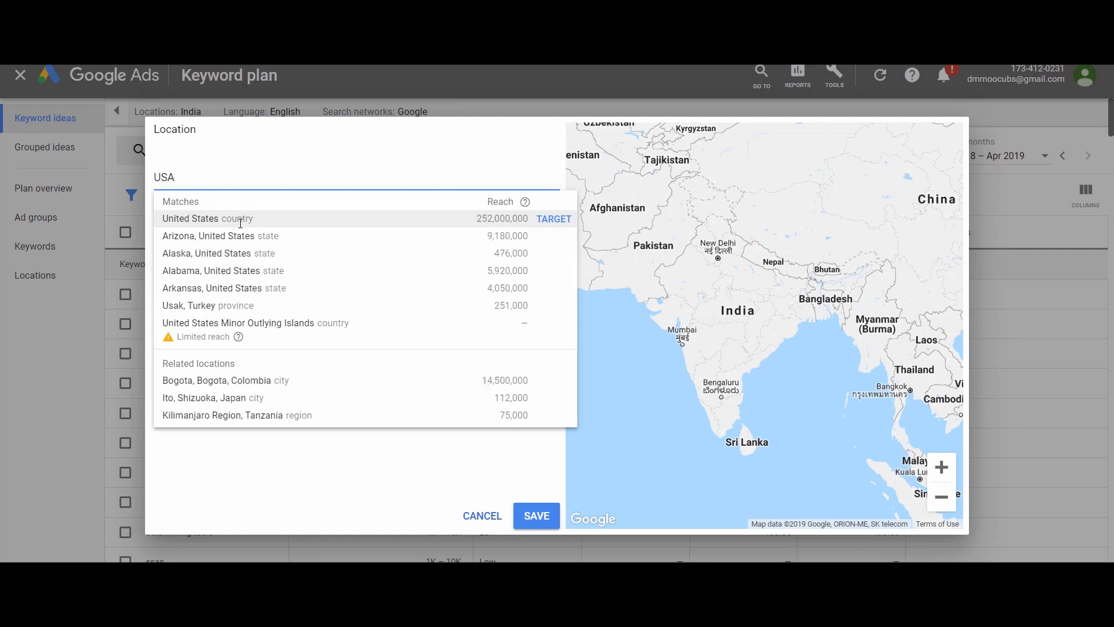
left_click(239, 219)
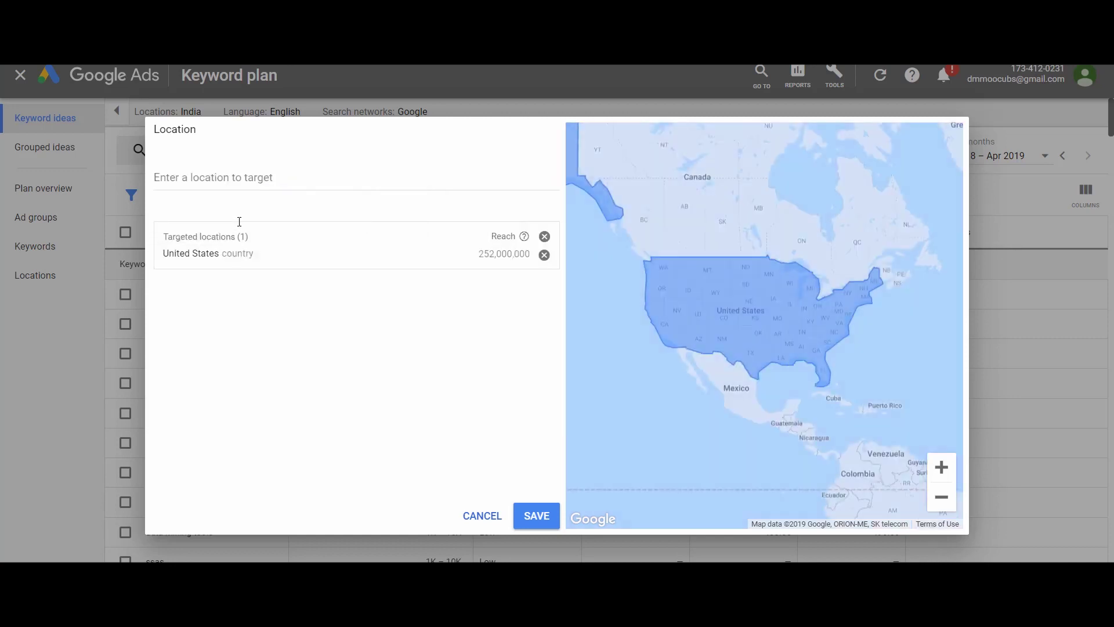
left_click(544, 529)
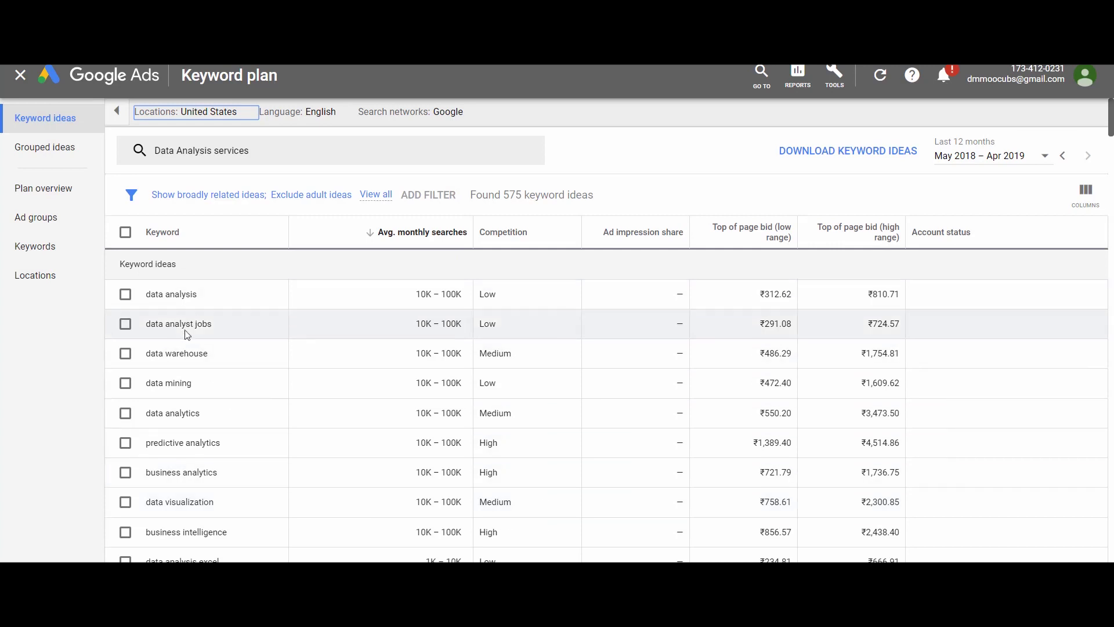
Replace United States with India as the target location, leaving the language as English
scroll(196, 393, "down", 5)
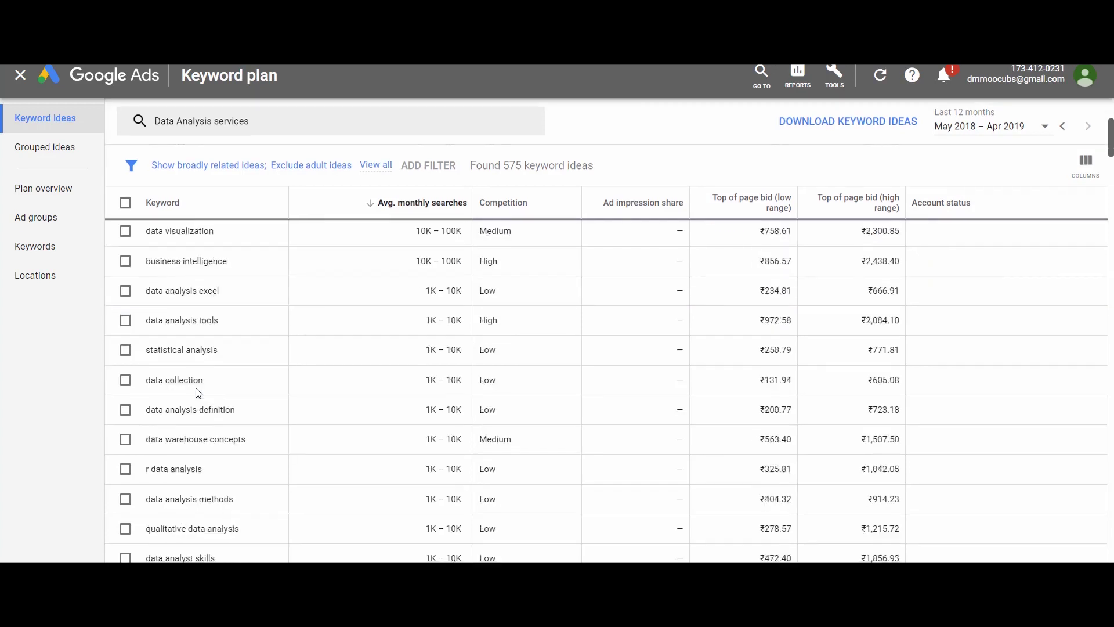
scroll(196, 393, "up", 5)
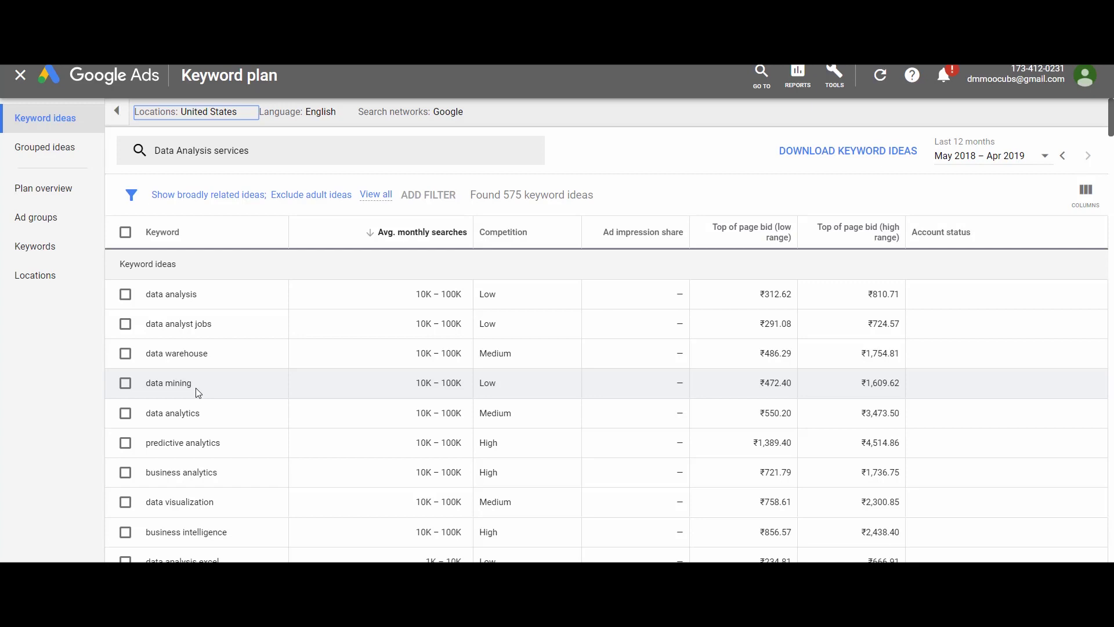
left_click(248, 110)
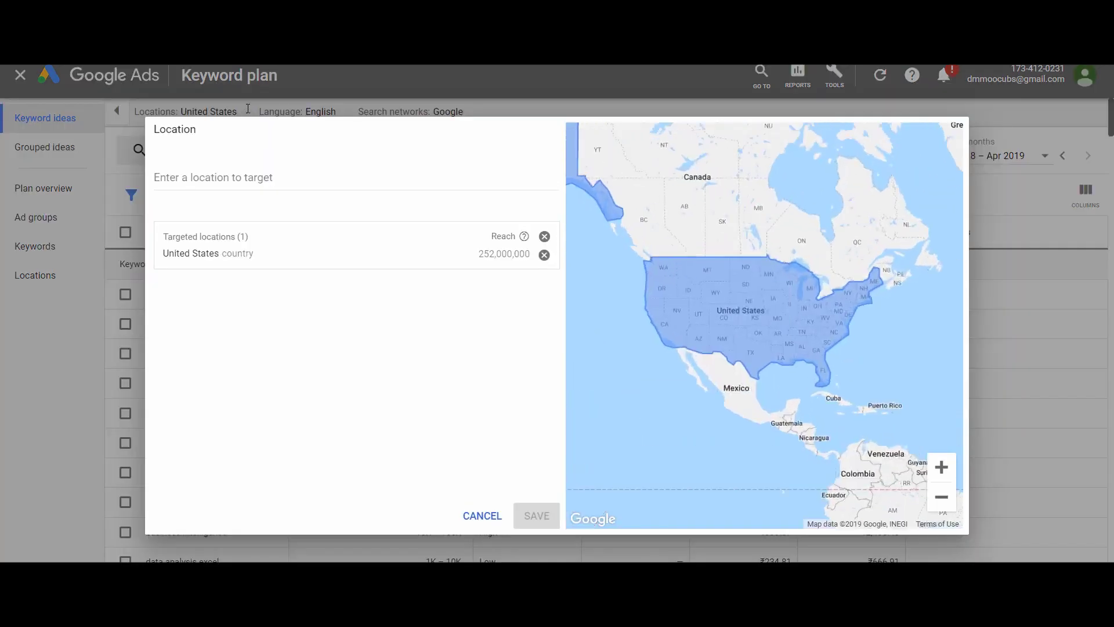
left_click(238, 179)
type("India")
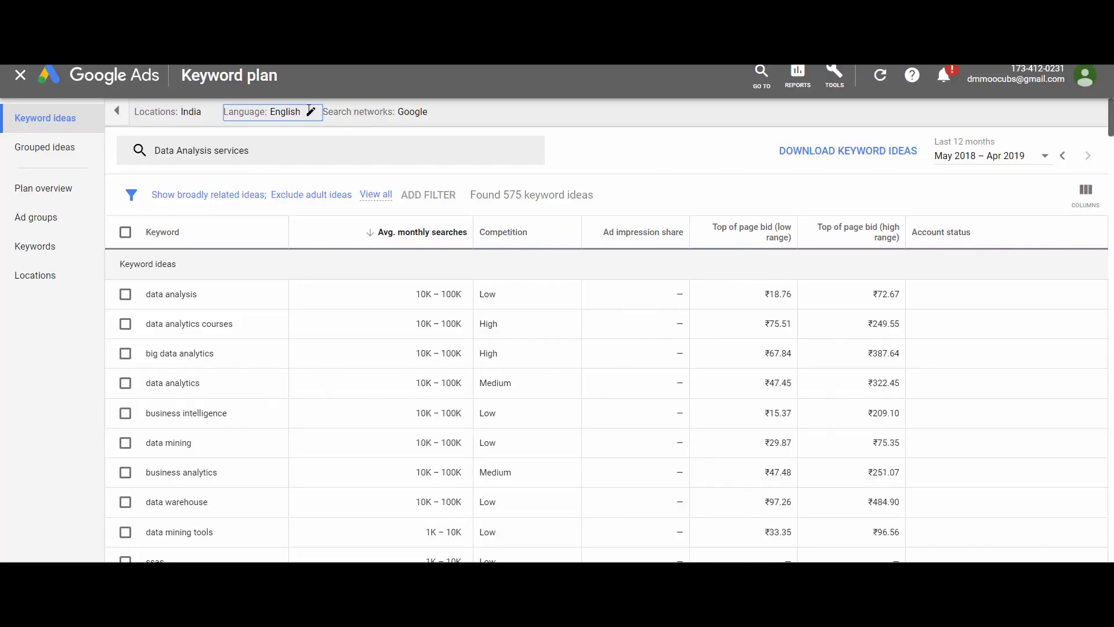
left_click(308, 109)
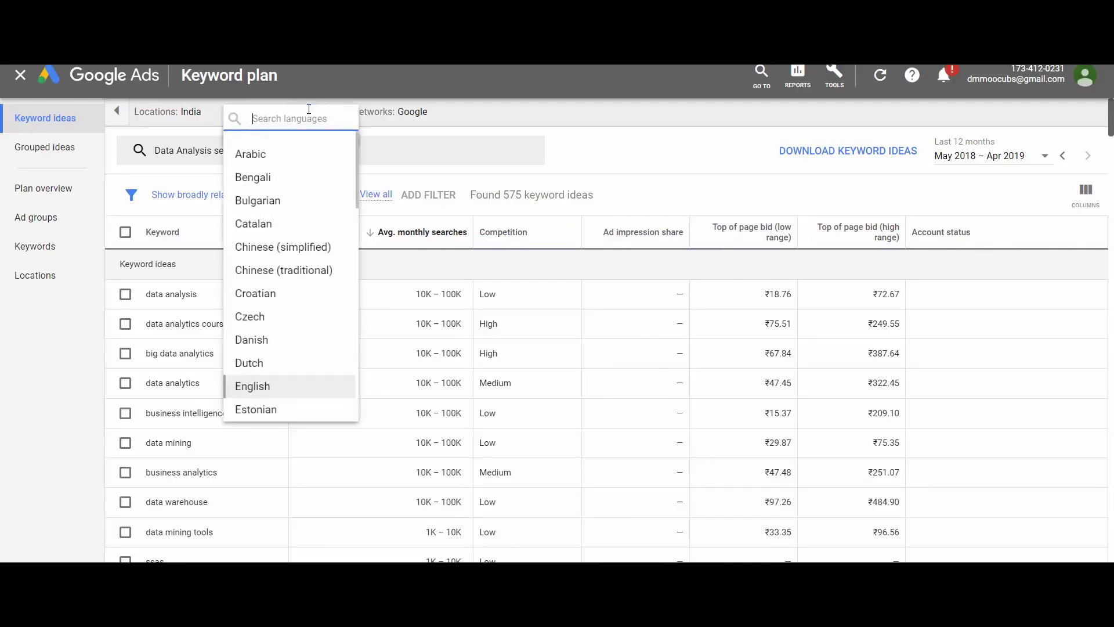
key("Escape")
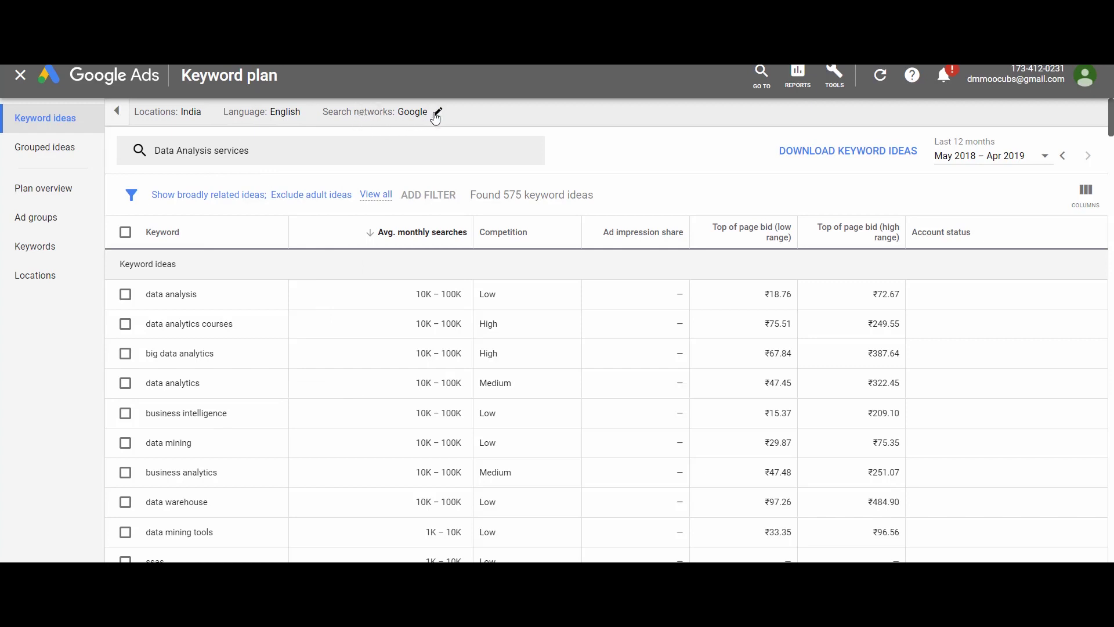
Set search networks to 'Google and search partners' and open the related ideas filter
left_click(437, 117)
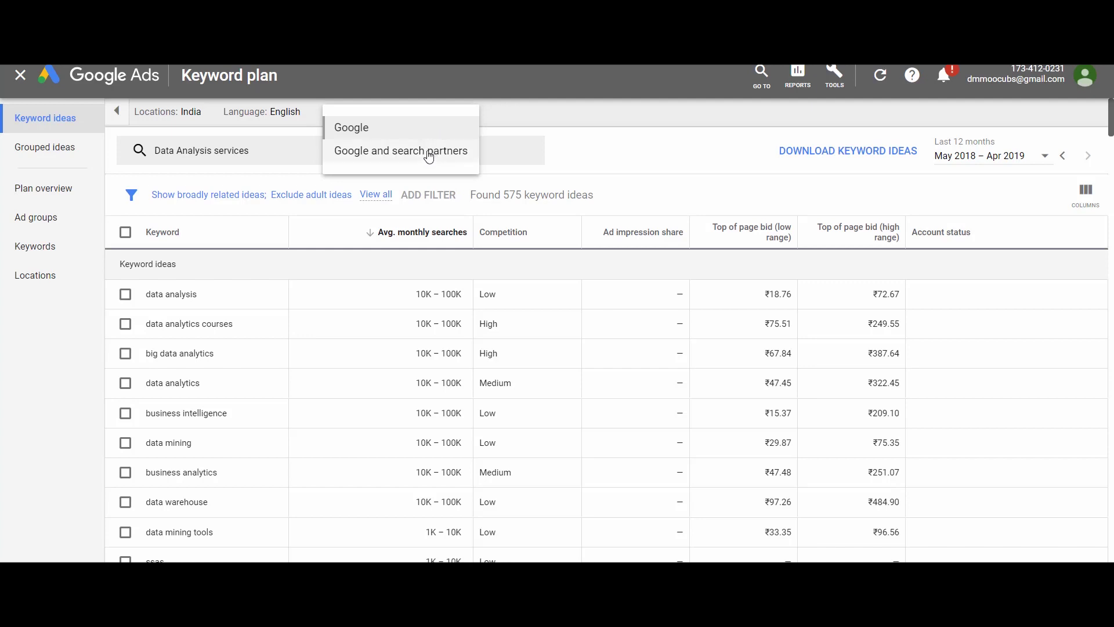
left_click(461, 161)
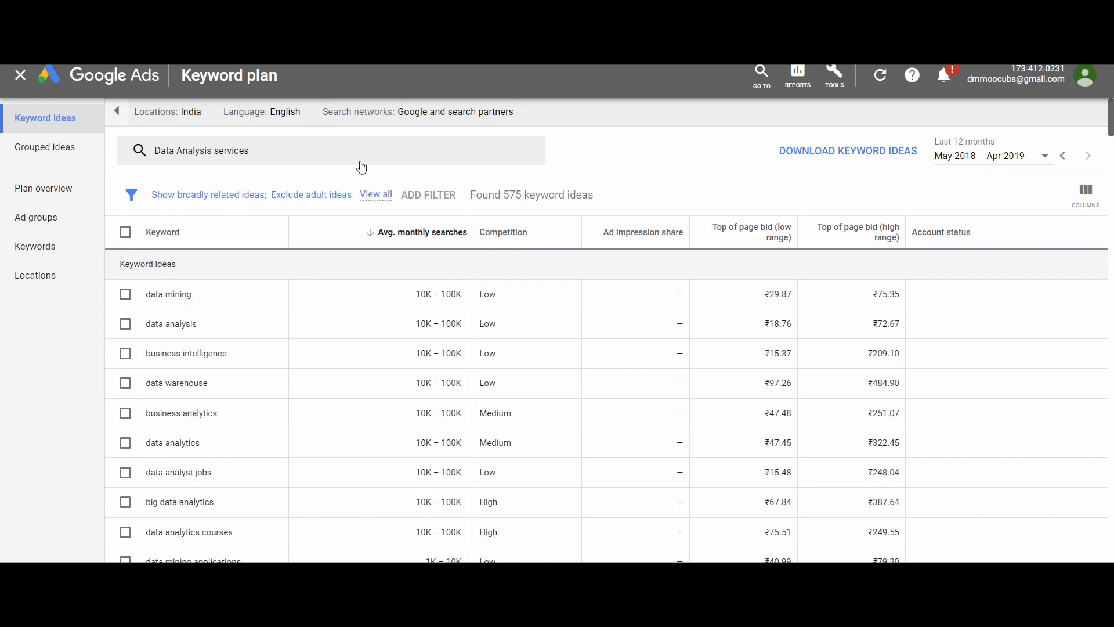
left_click(456, 115)
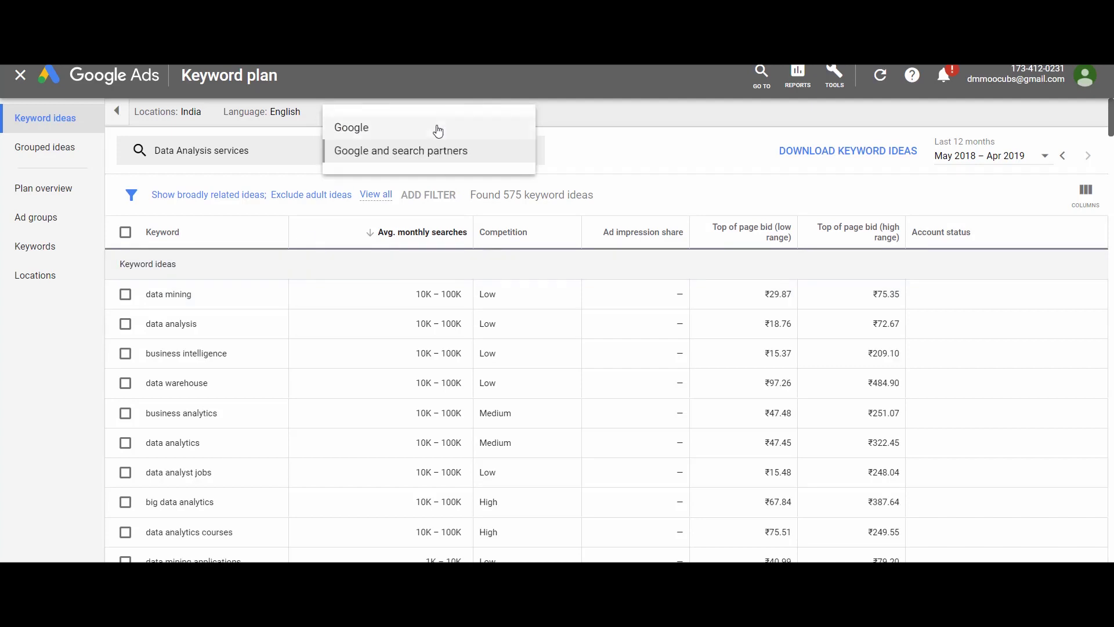
left_click(438, 128)
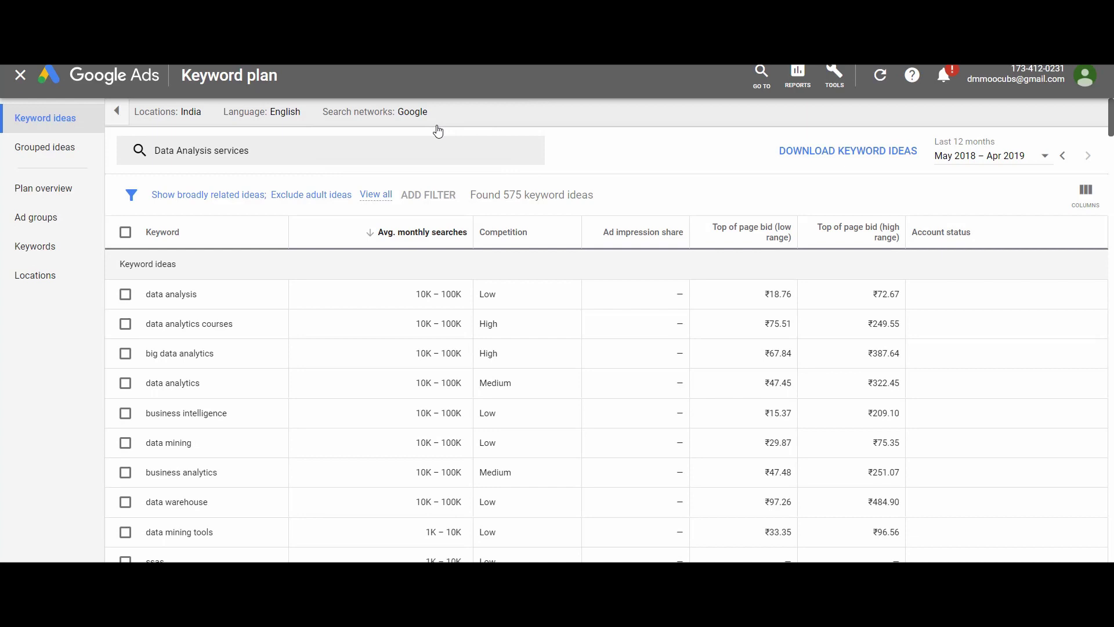
left_click(437, 126)
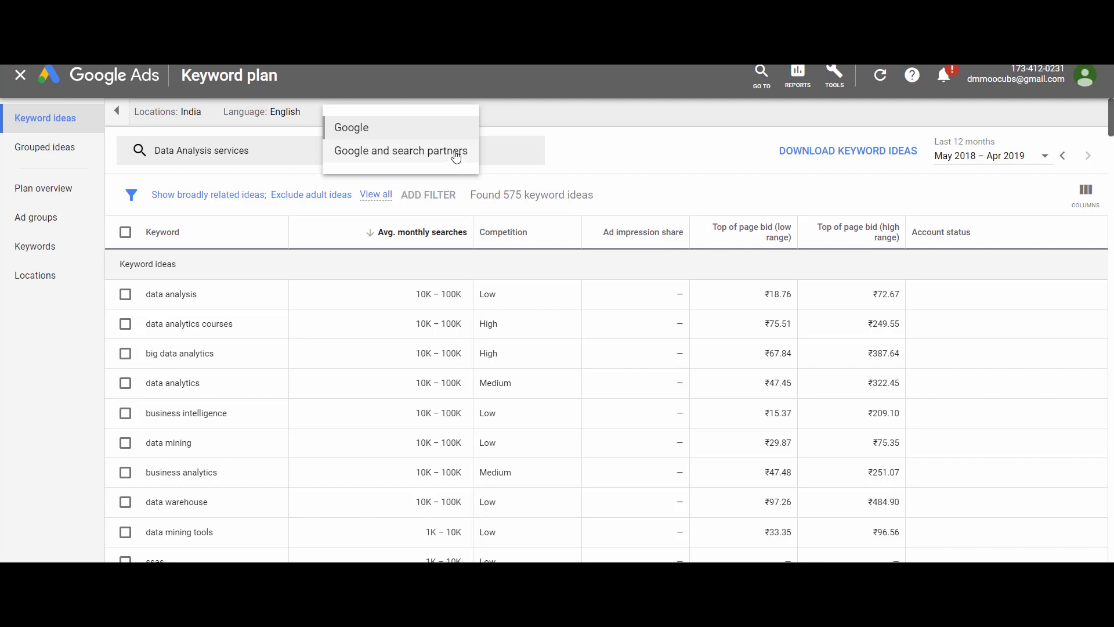
left_click(457, 152)
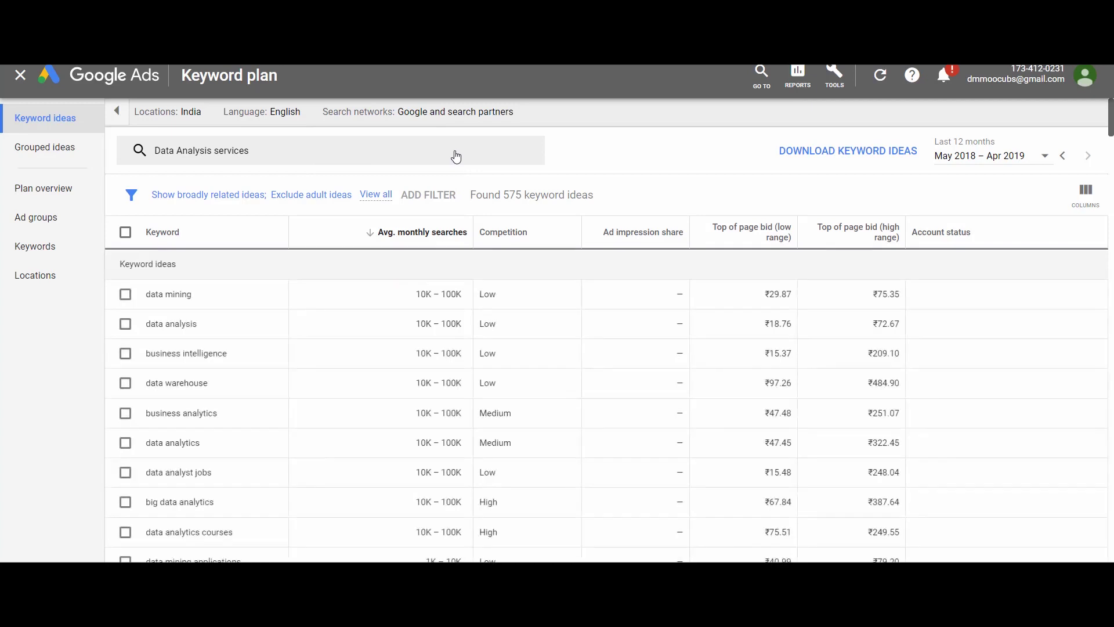
left_click(241, 197)
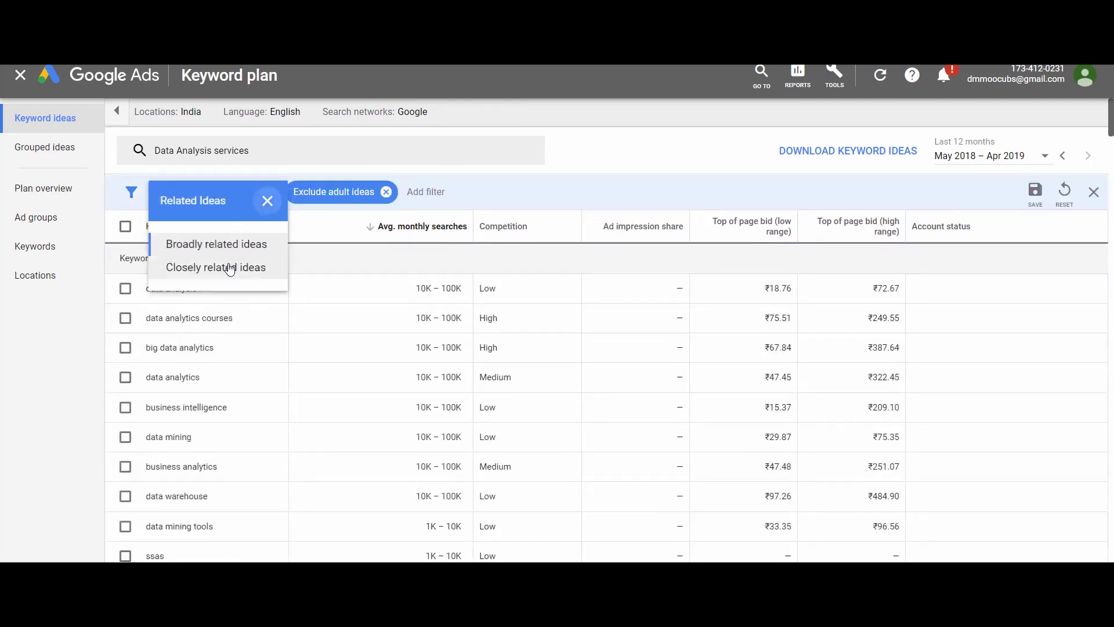
Choose 'Broadly related ideas' and download the keyword ideas as the Keyword Stats file
left_click(222, 244)
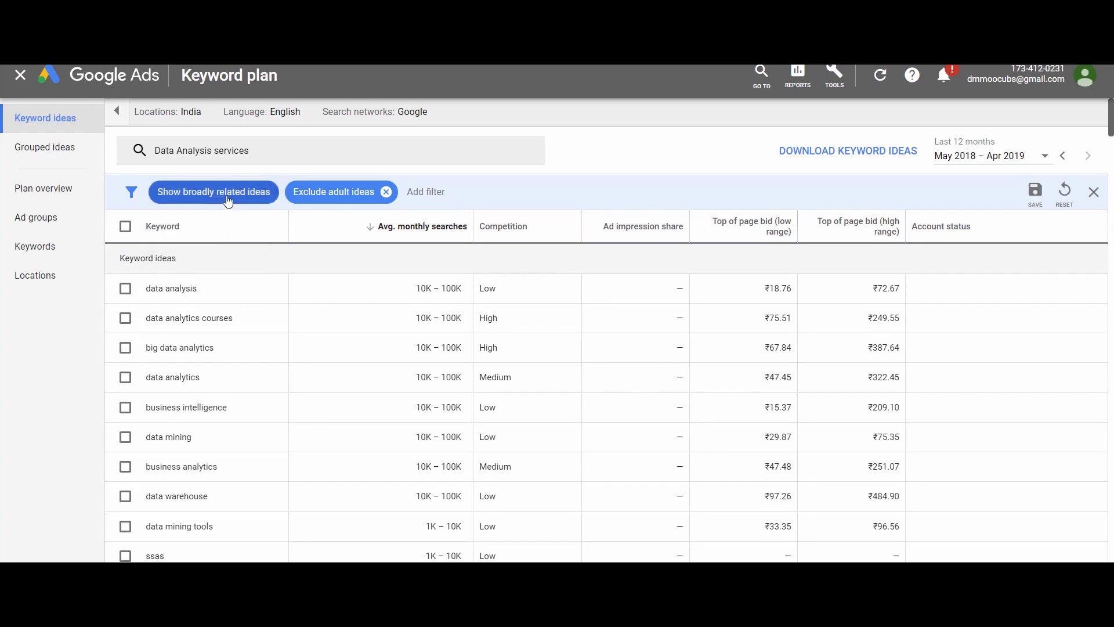
left_click(426, 192)
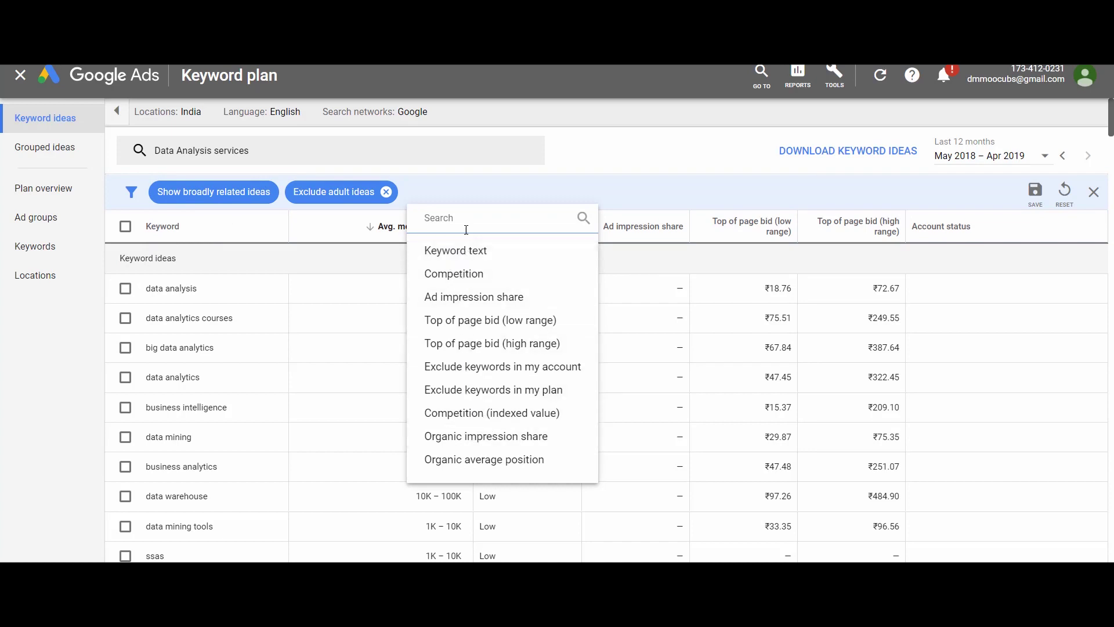
left_click(508, 200)
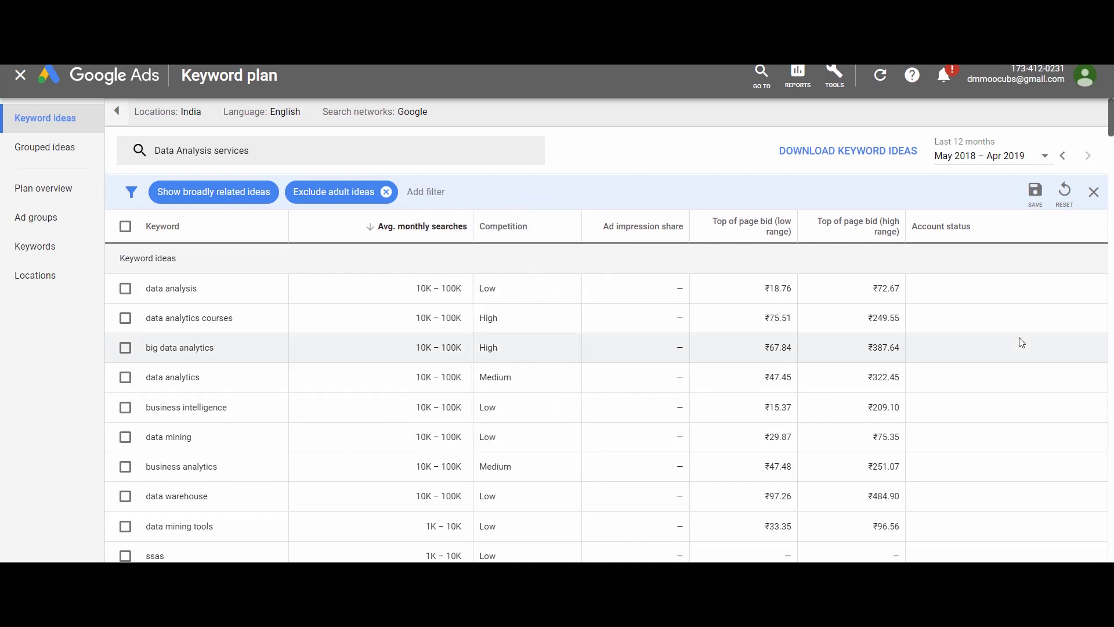
left_click(898, 156)
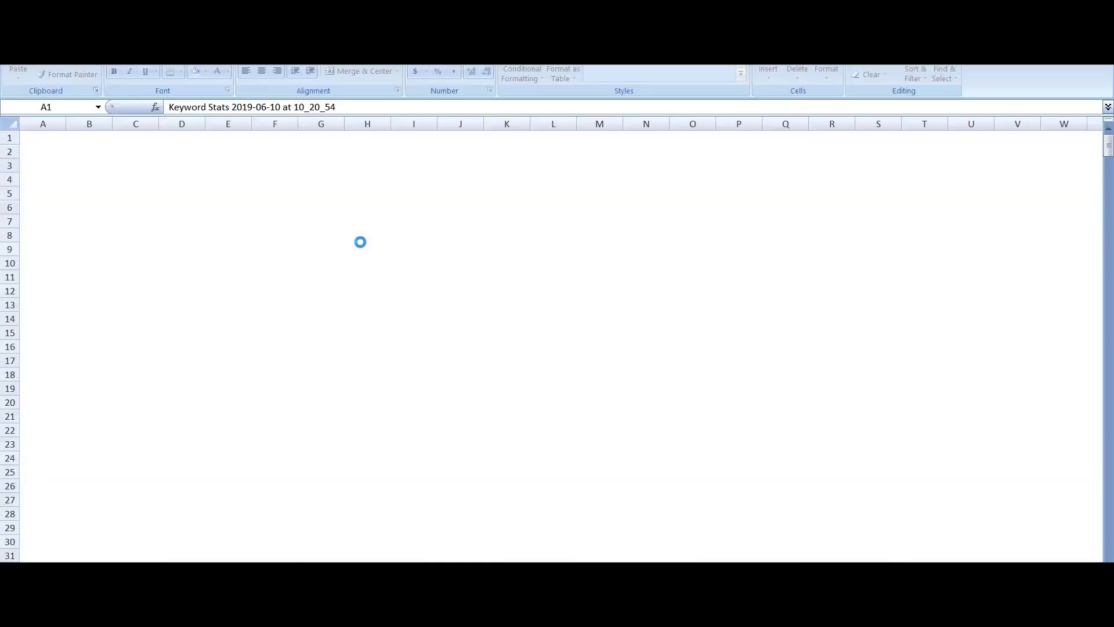
Widen column A in the Keyword Stats 2019-06-10 sheet and review the keyword rows
left_click_drag(78, 127, 210, 126)
scroll(84, 439, "down", 14)
scroll(83, 440, "down", 7)
scroll(83, 440, "up", 20)
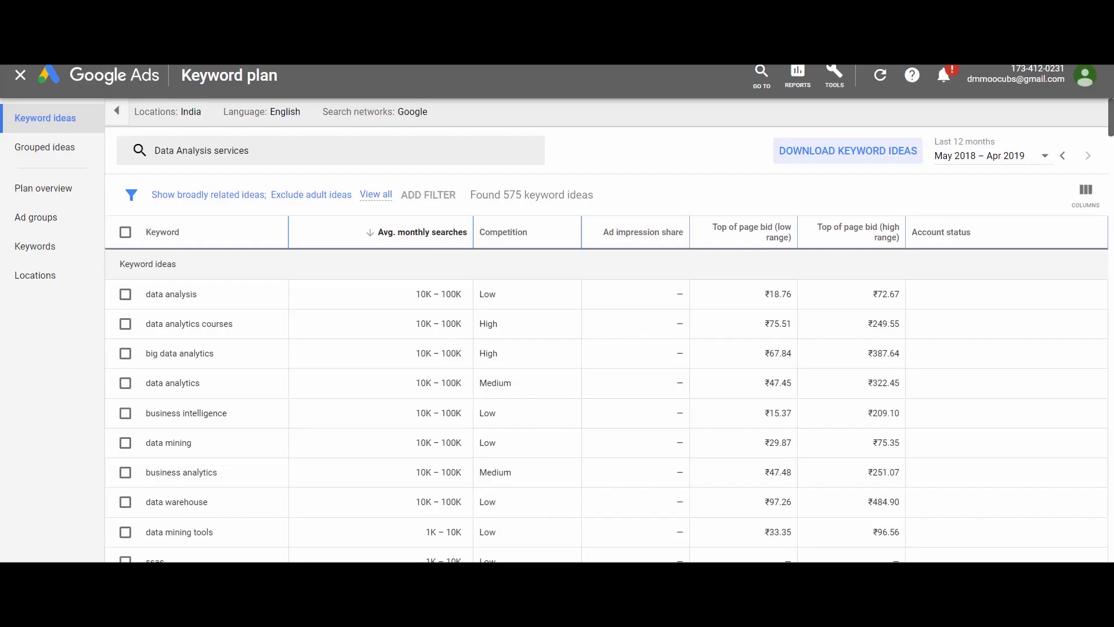
left_click(251, 153)
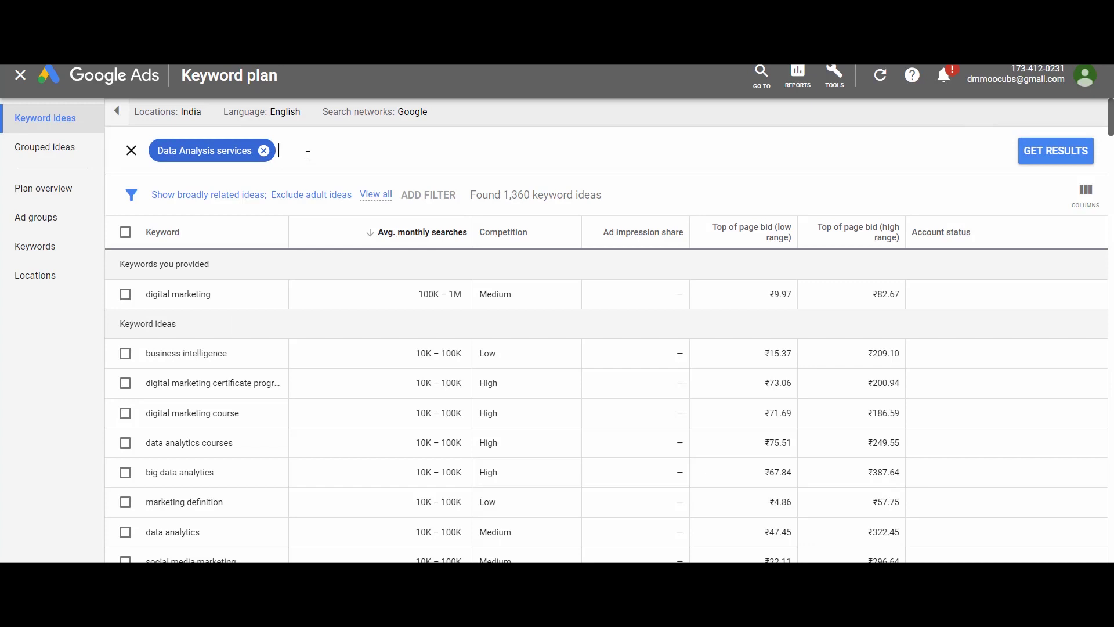
Add 'Digital Marketing' as a second keyword beside 'Data Analysis services'
type("Digital Marketing")
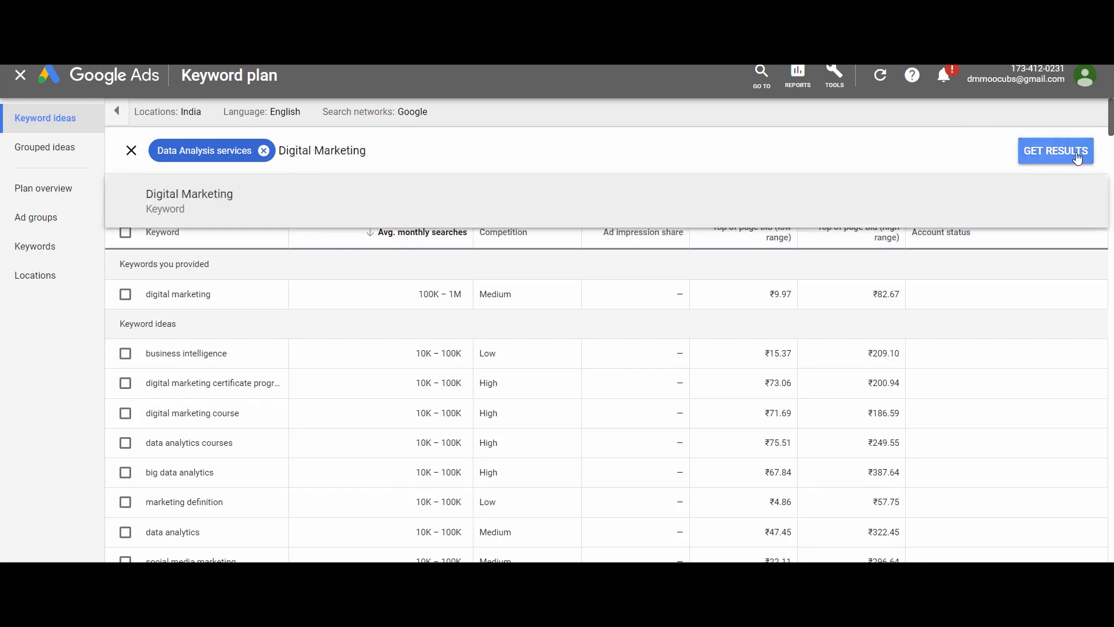
left_click(1077, 159)
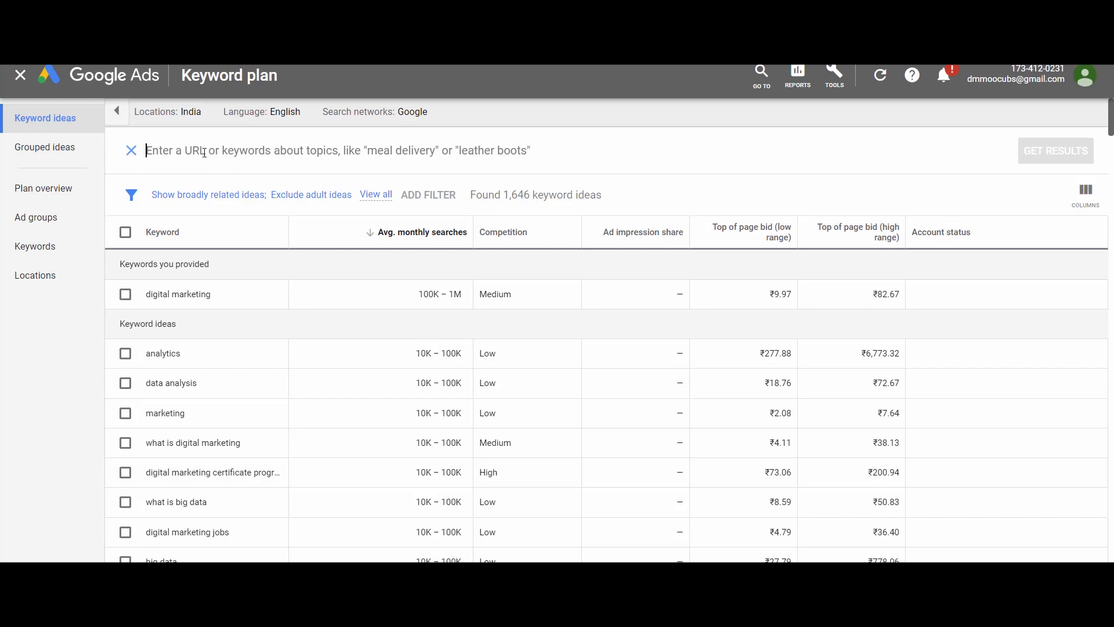
Get keyword ideas from the entire puchd.ac.in site and browse the 2,432 results
type("puchd.ac.in")
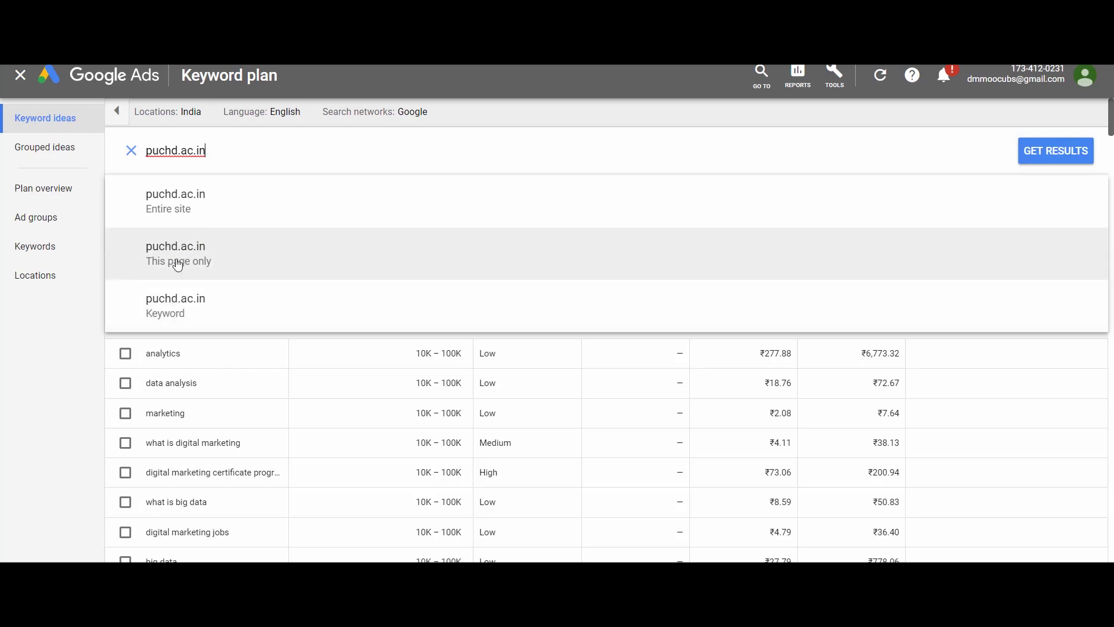
left_click(213, 203)
left_click(1056, 151)
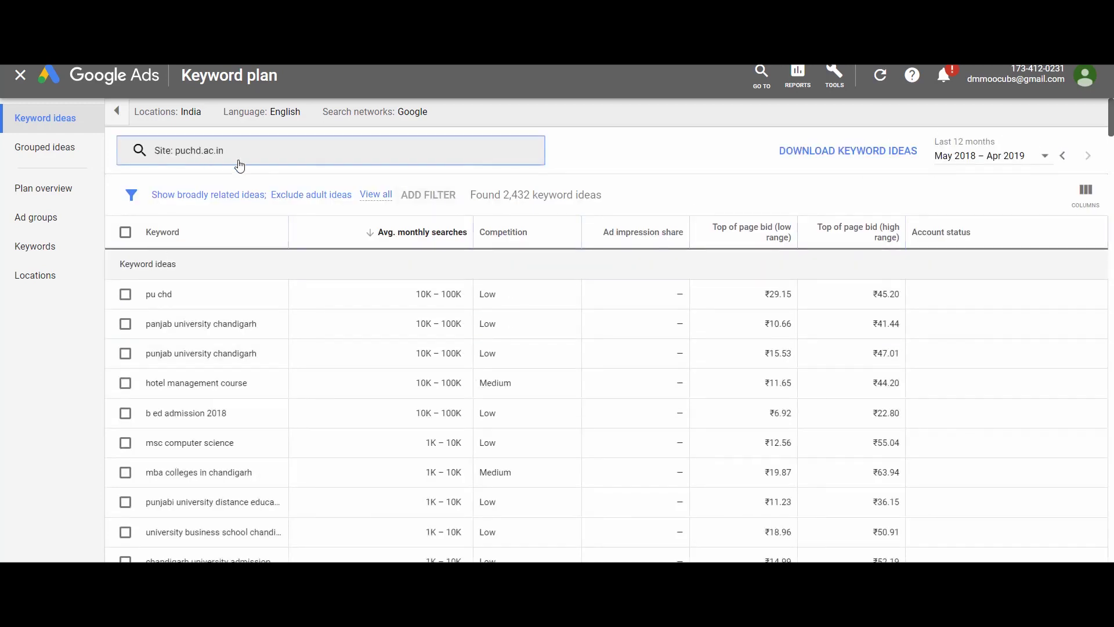
scroll(173, 396, "down", 5)
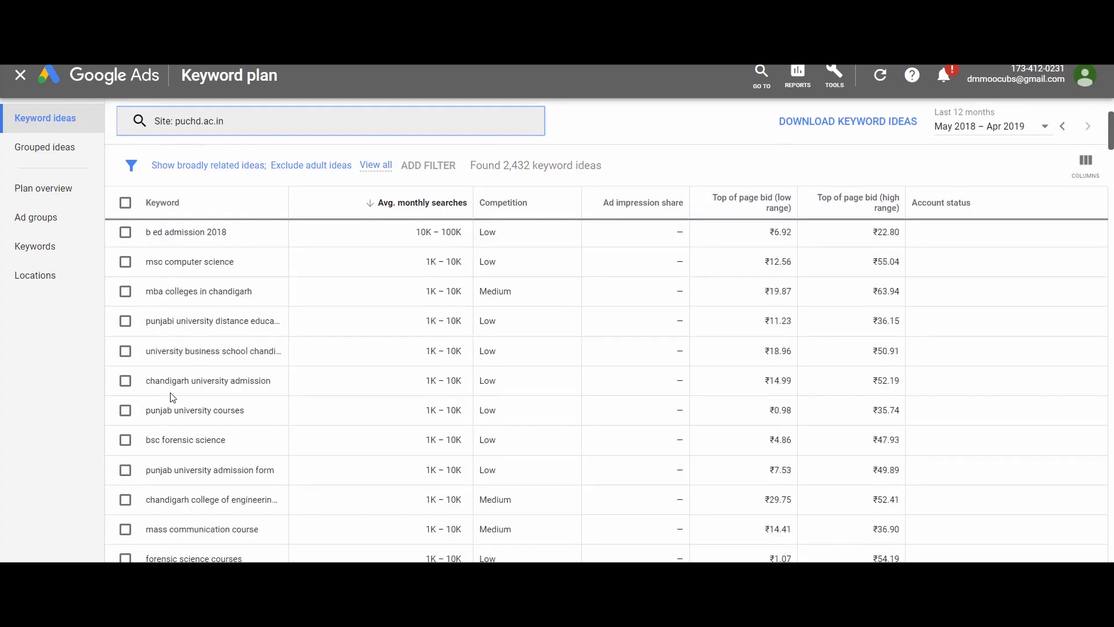
scroll(172, 397, "up", 5)
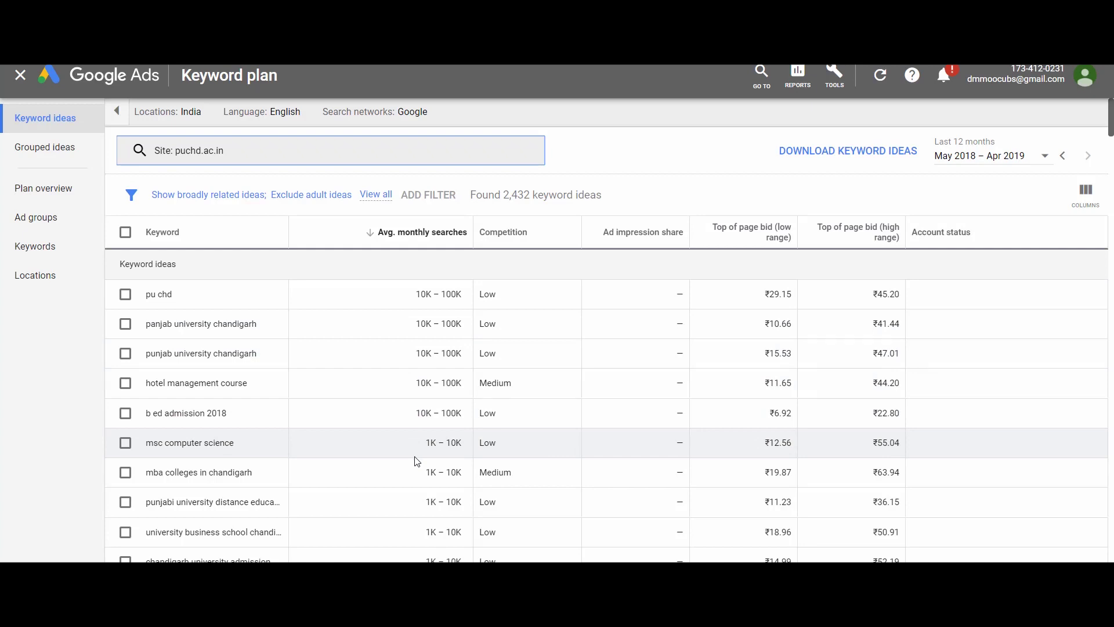
scroll(172, 397, "down", 6)
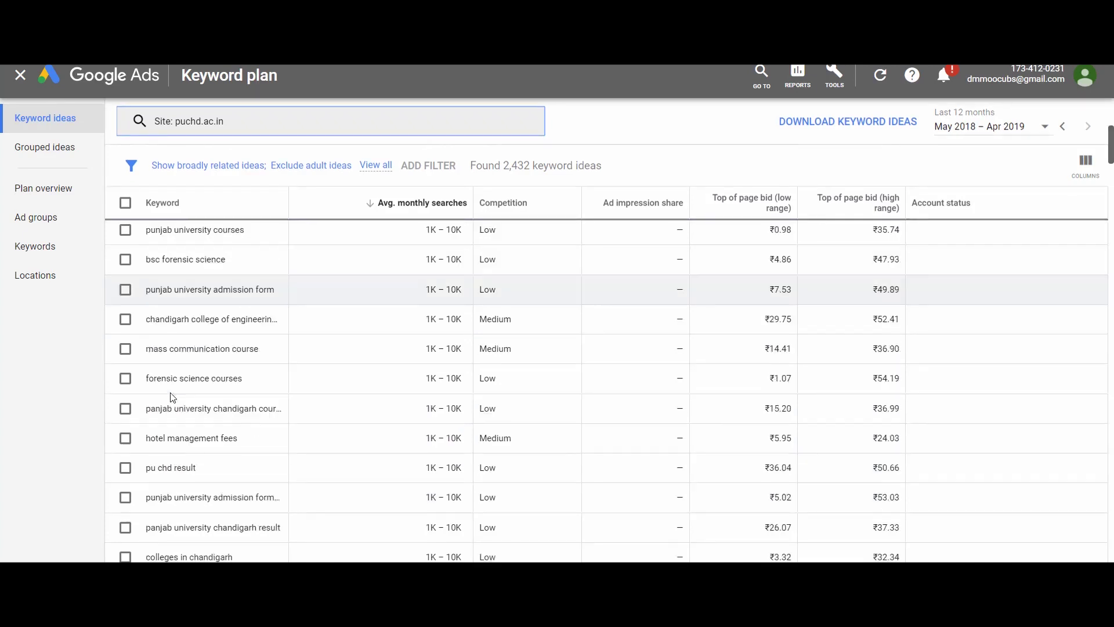
scroll(173, 397, "up", 6)
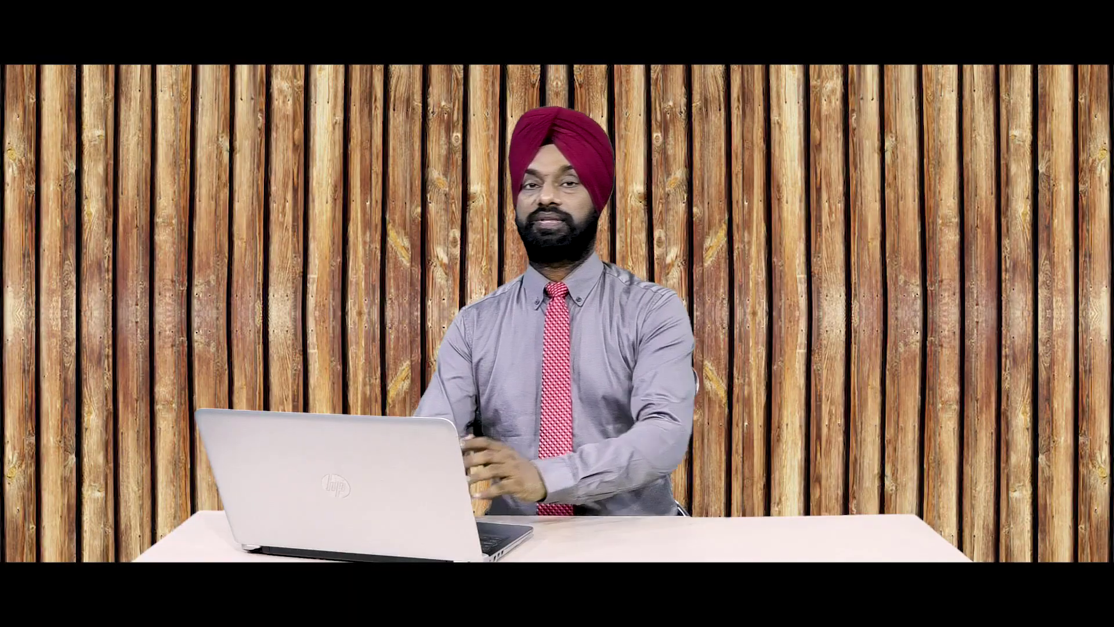